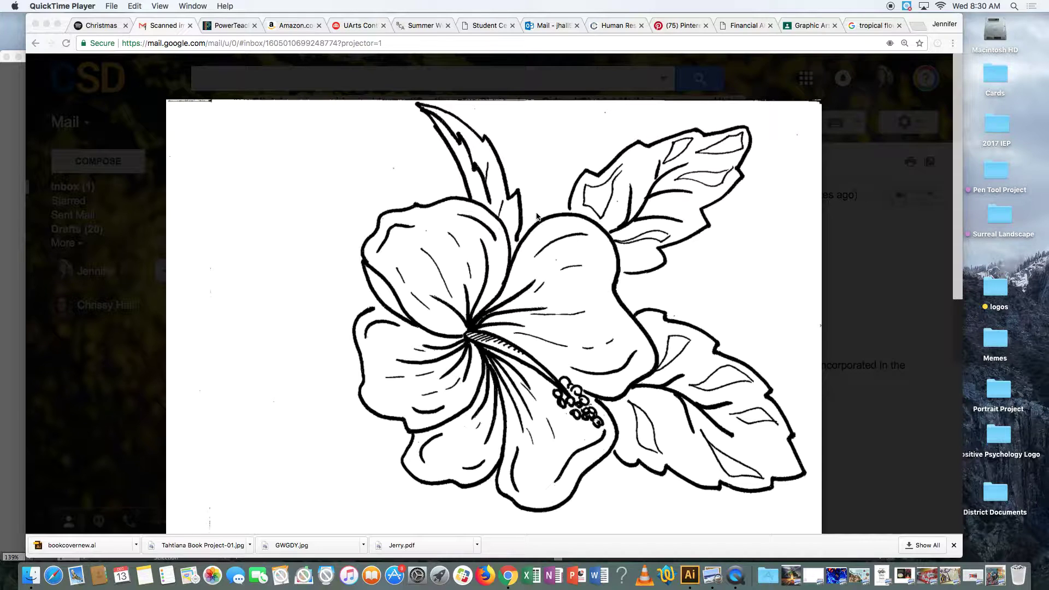
Download the scanned hibiscus PDF and open it in Chrome's PDF viewer
scroll(218, 159, down, 2)
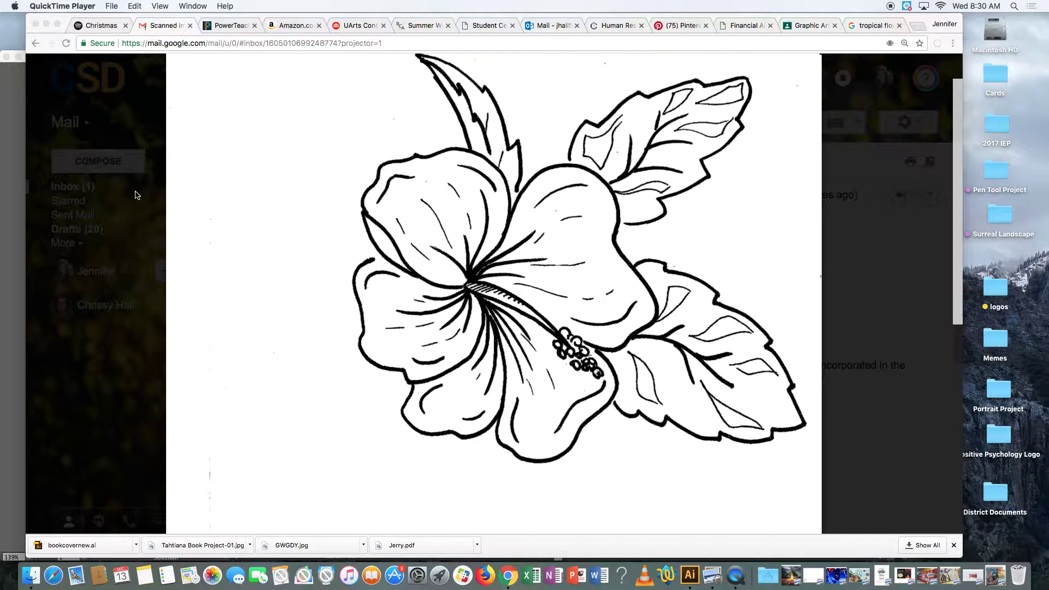
scroll(123, 212, up, 2)
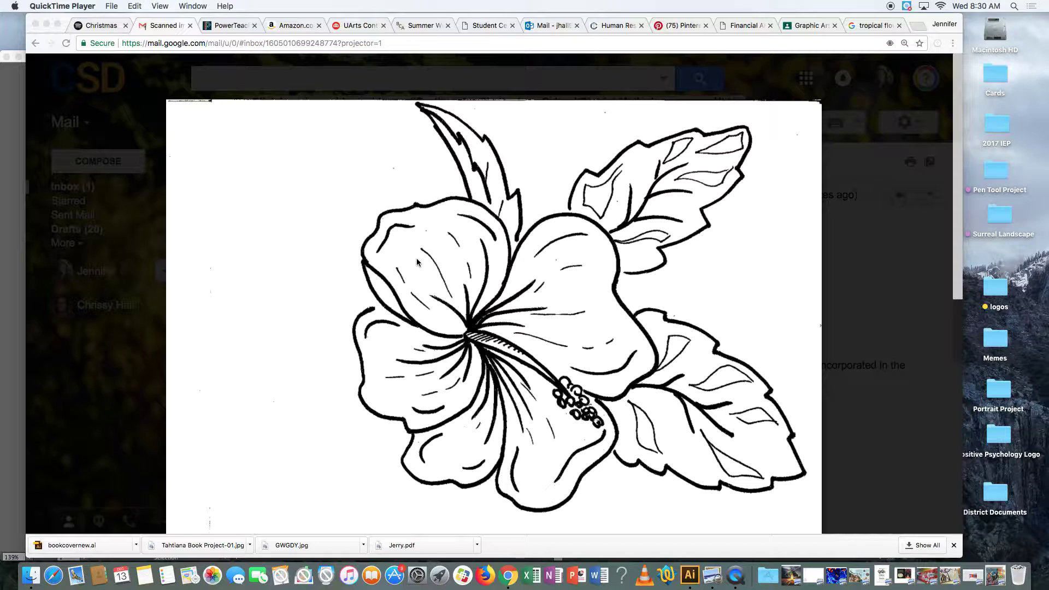
scroll(416, 260, down, 5)
scroll(416, 260, up, 5)
click(773, 195)
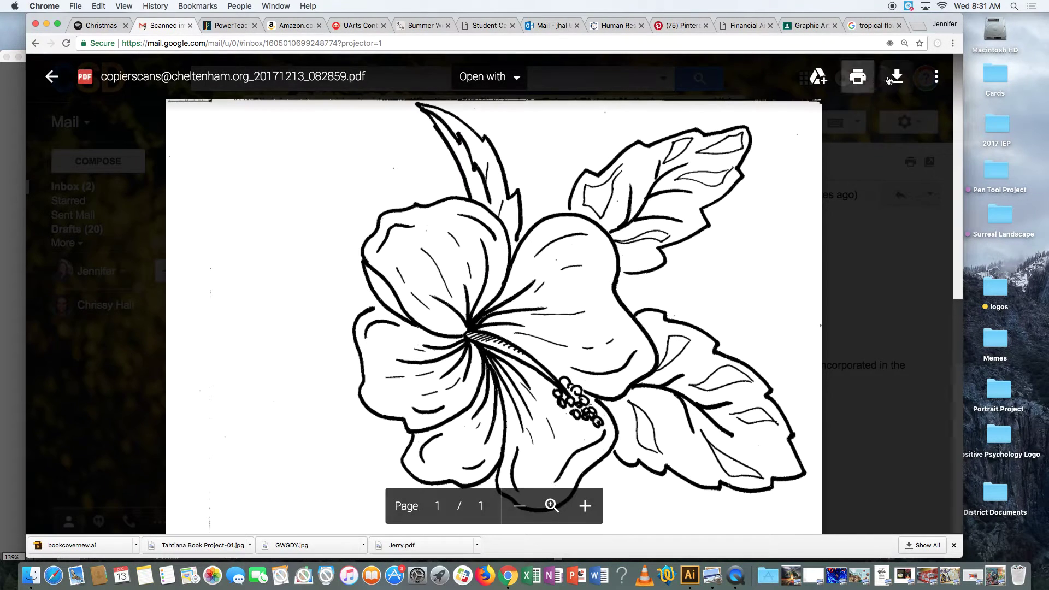
click(896, 79)
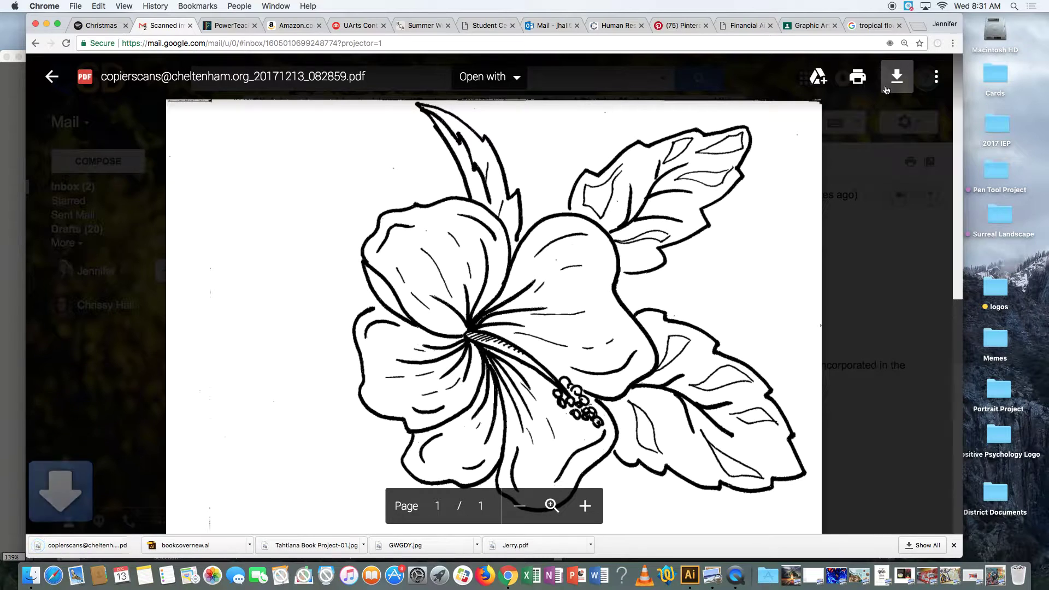
click(78, 544)
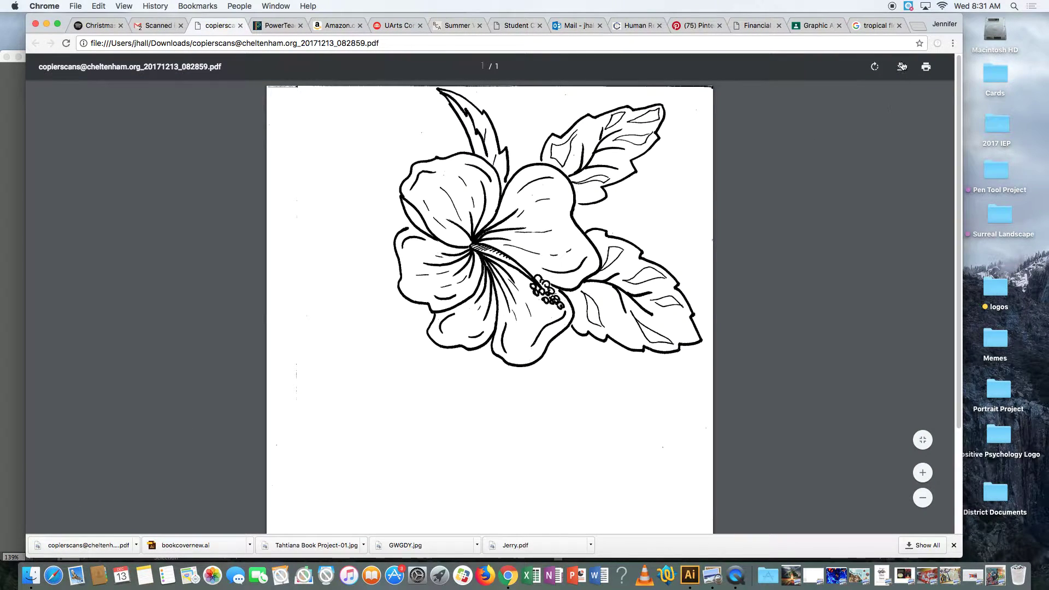
Save the PDF to the Desktop as flower.pdf
click(900, 66)
text(flower)
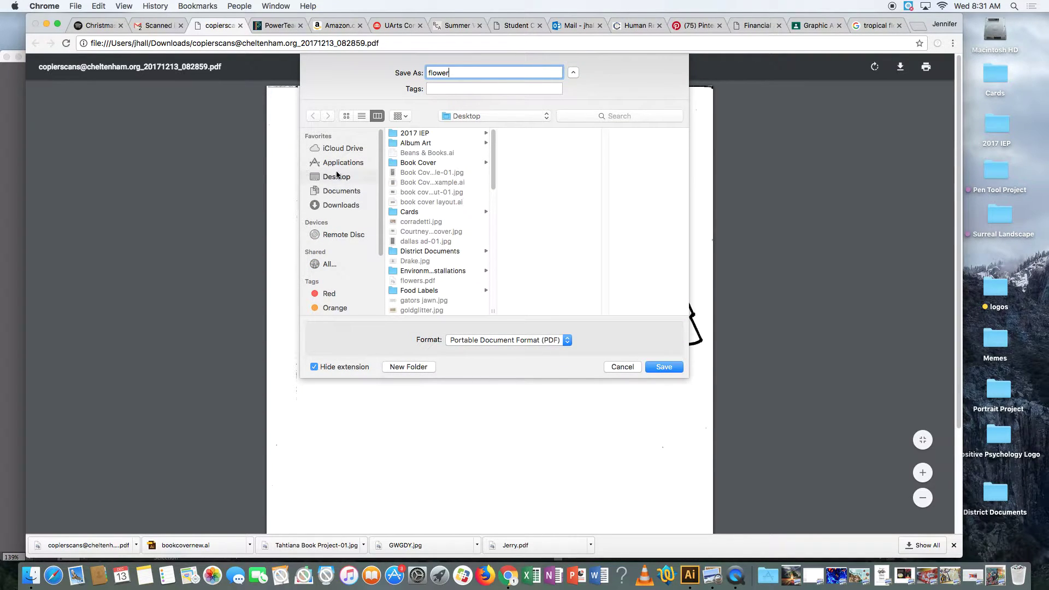
click(673, 368)
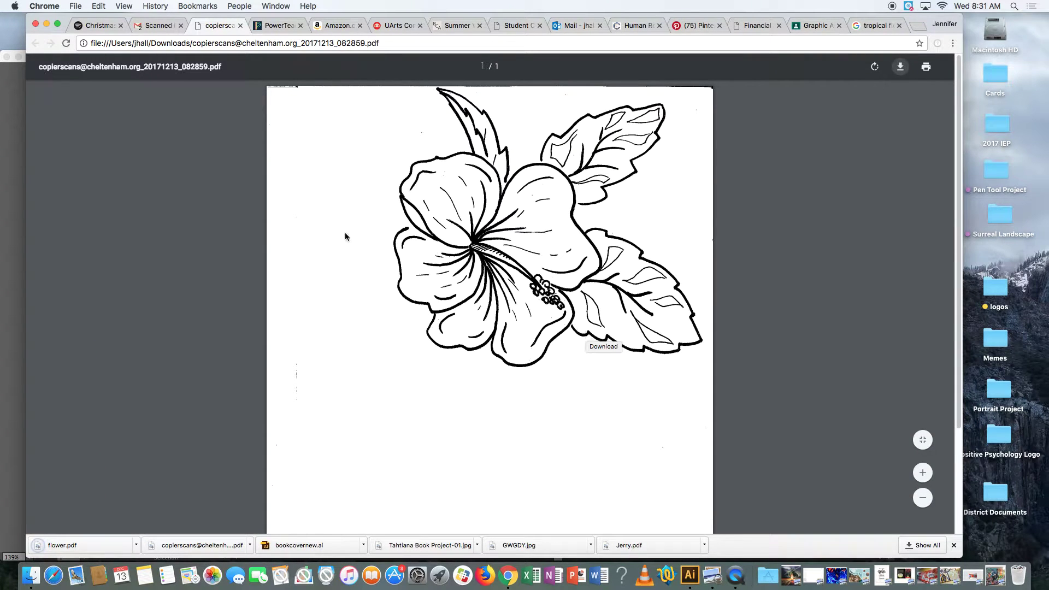
Bring up the flower logo document and place Desktop flower.pdf onto its artboard via File > Place
click(47, 25)
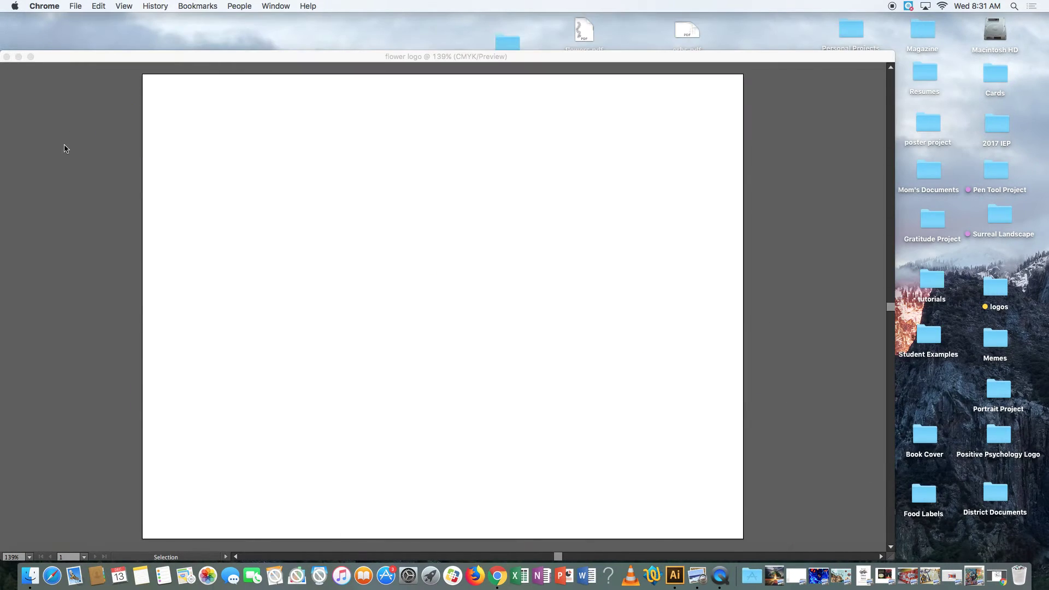
click(119, 56)
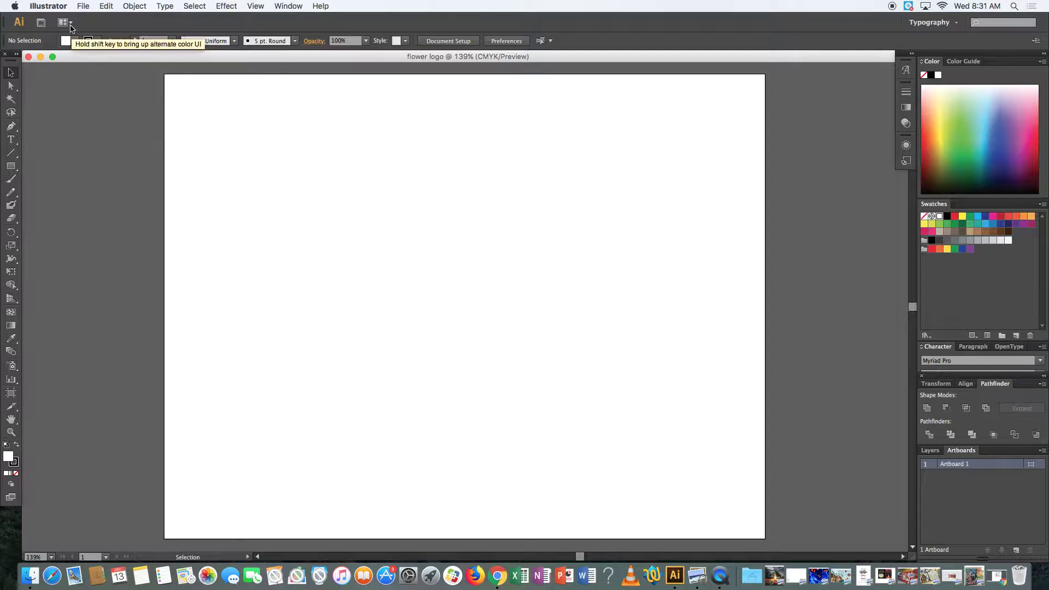
click(85, 6)
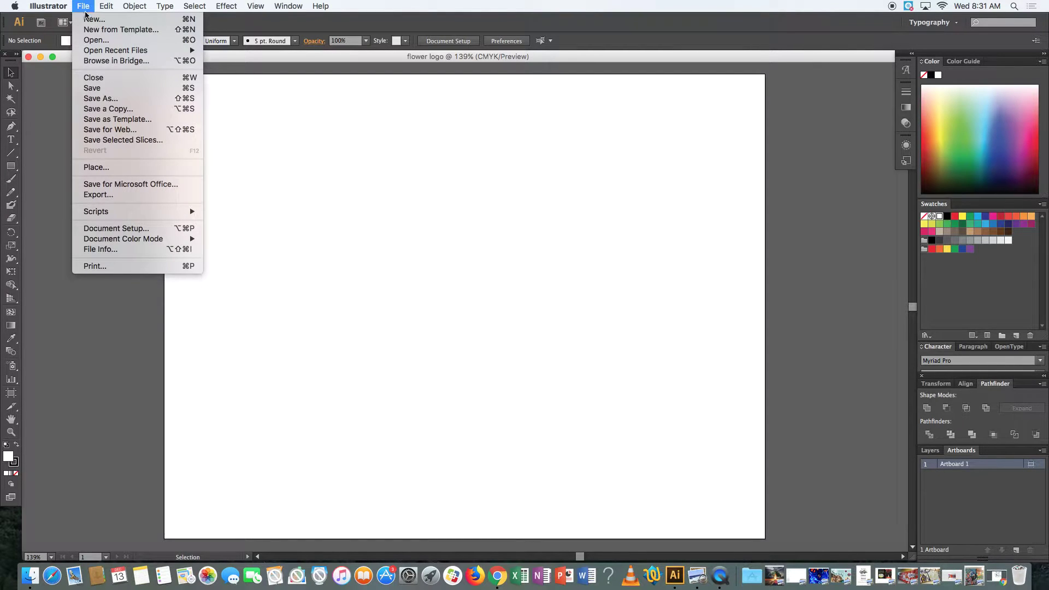
click(114, 167)
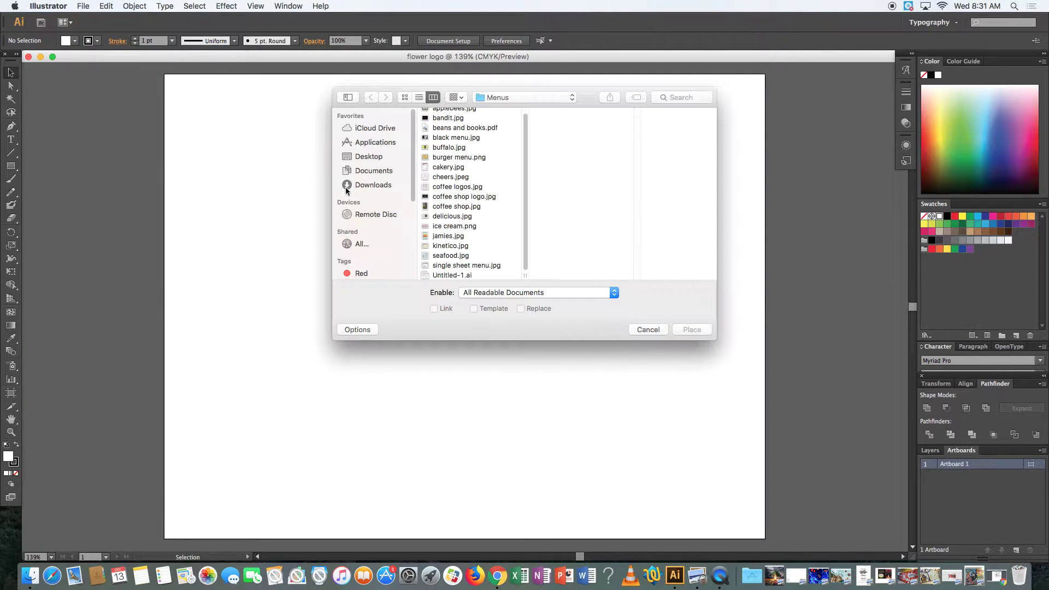
click(381, 158)
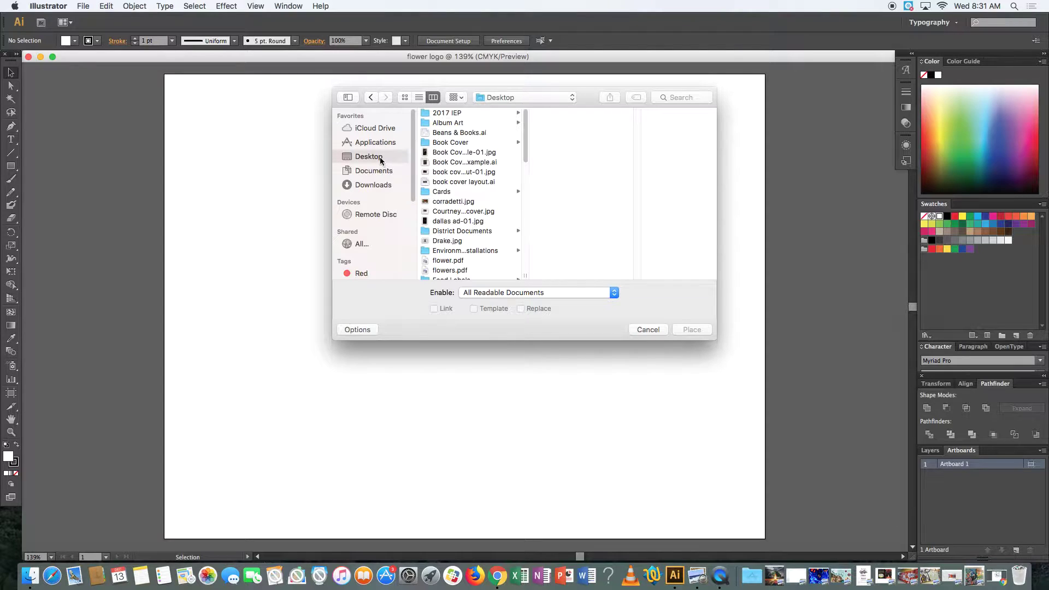
click(457, 261)
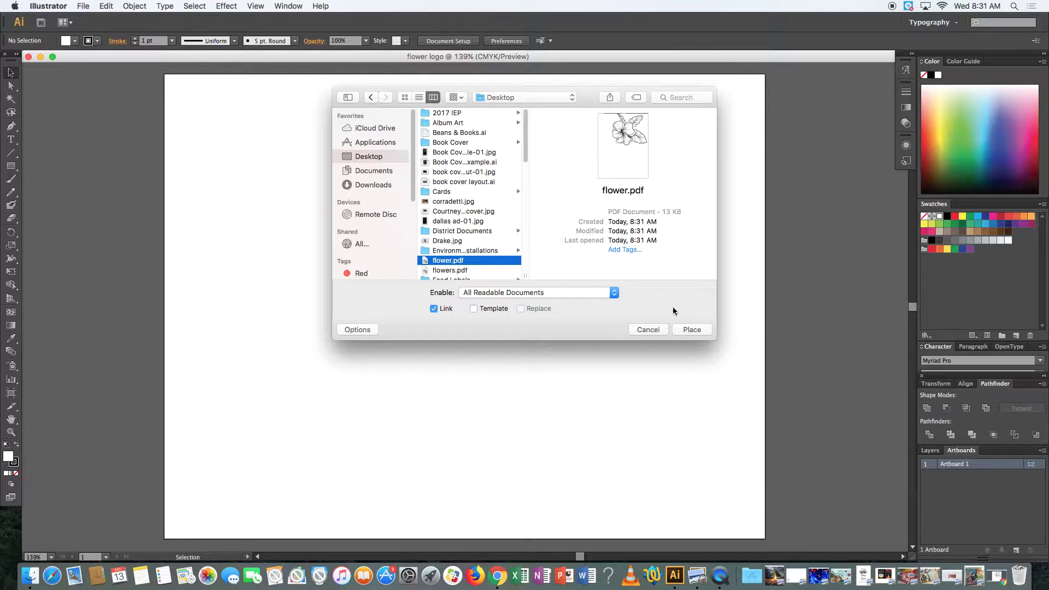
click(690, 330)
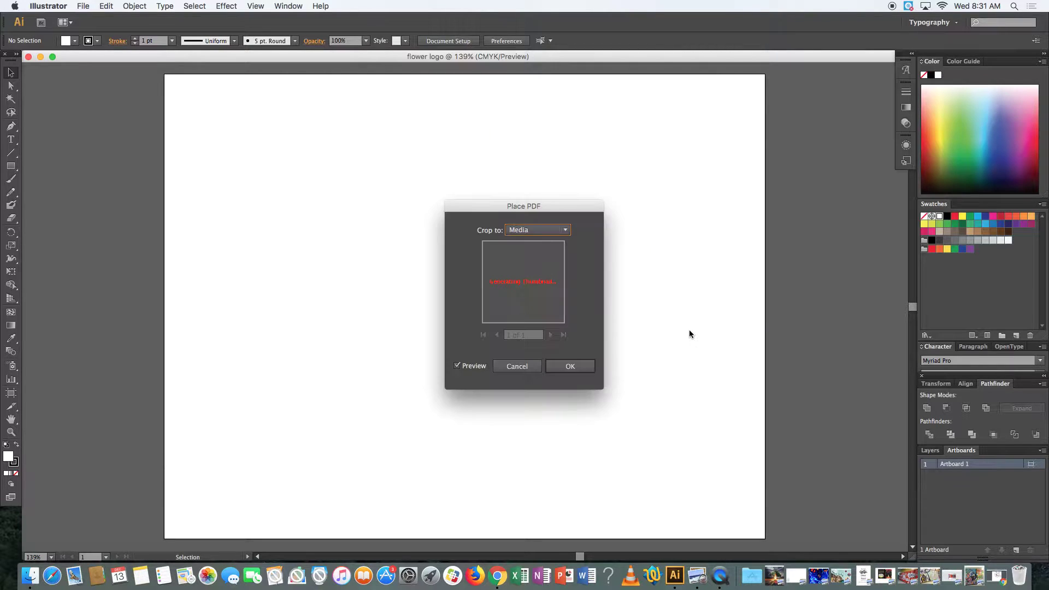
click(590, 369)
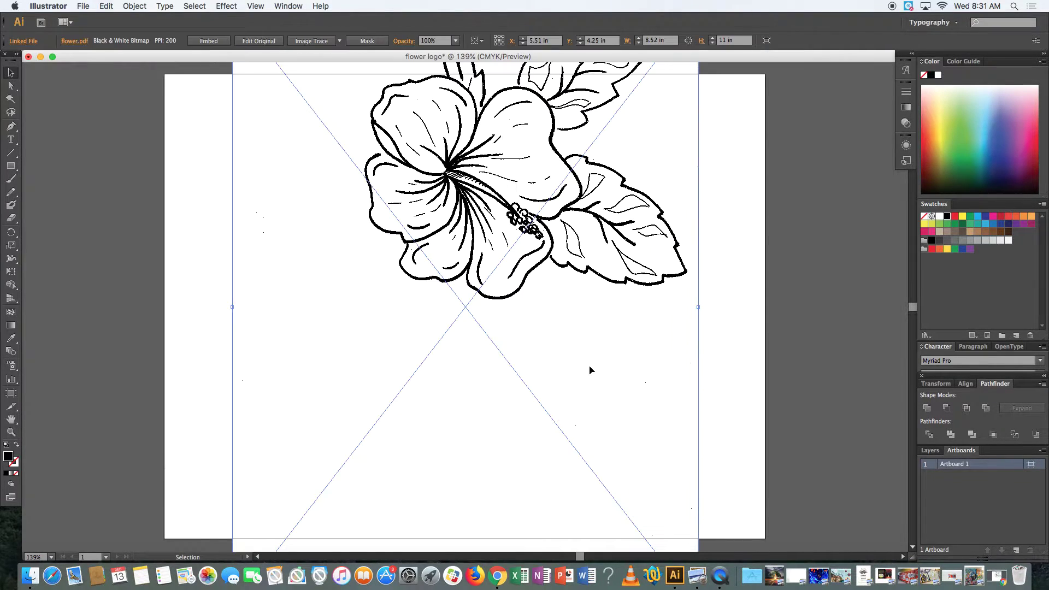
scroll(604, 361, up, 3)
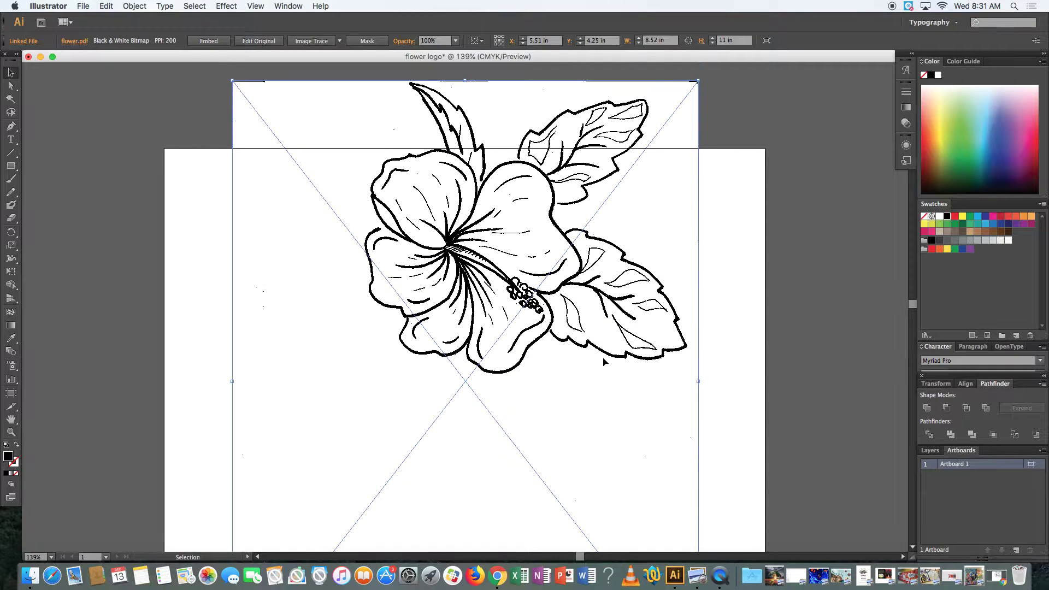
scroll(604, 361, down, 9)
scroll(604, 361, up, 8)
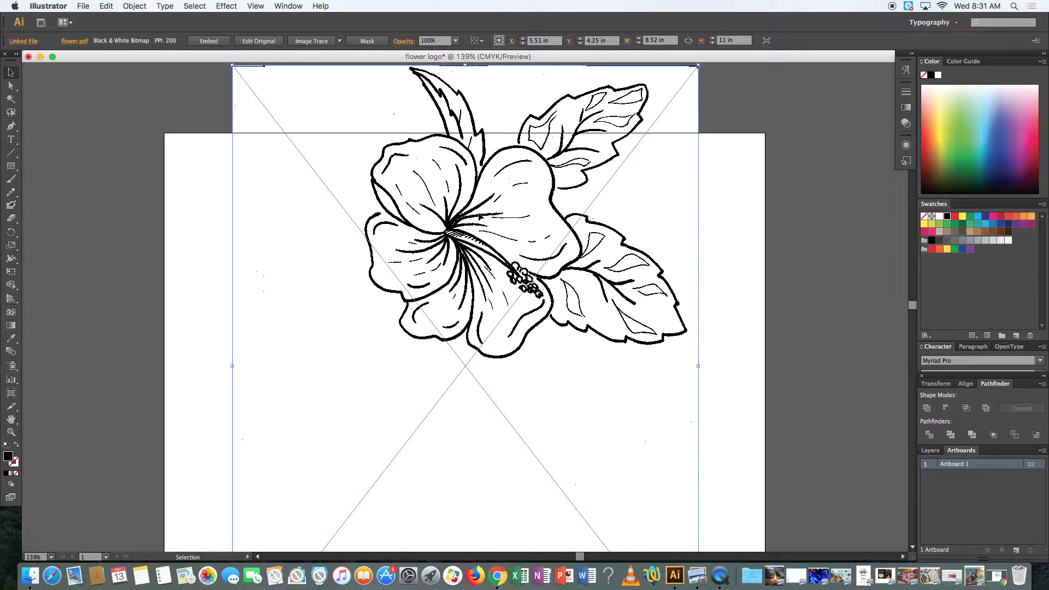
scroll(479, 216, up, 10)
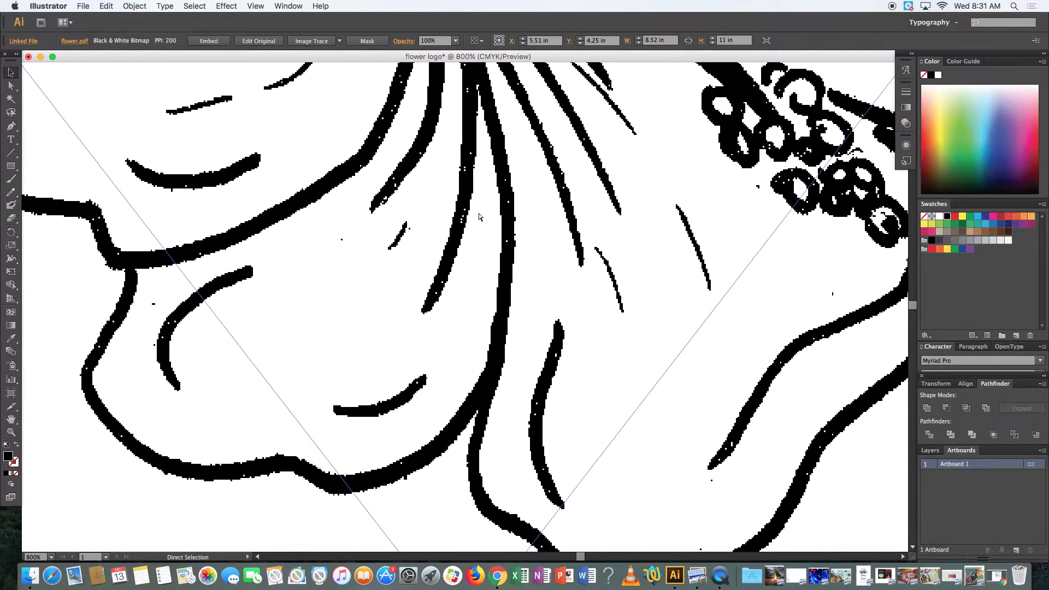
scroll(479, 217, down, 10)
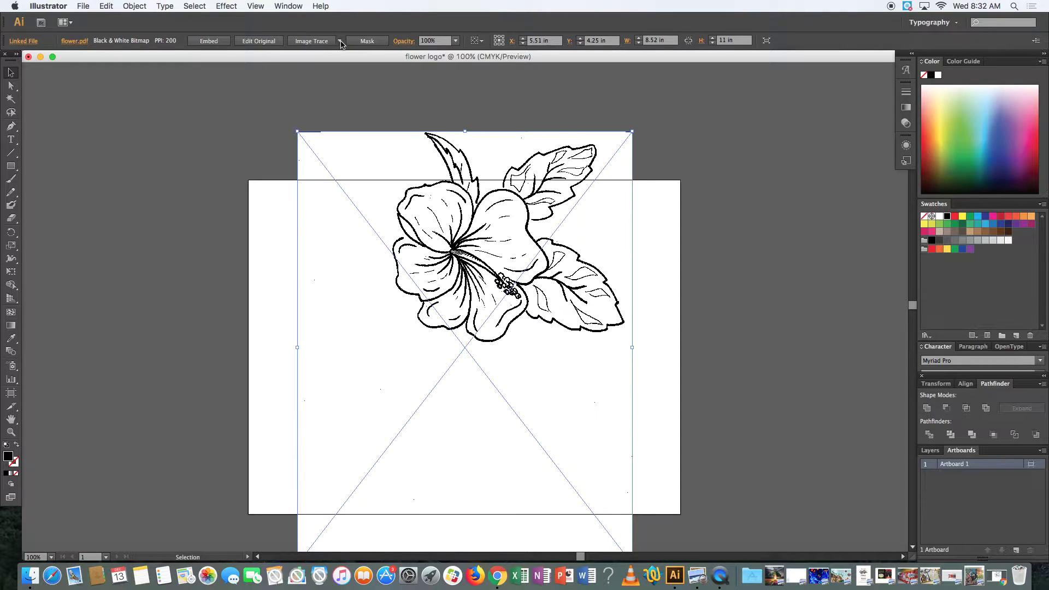
Apply the Black and White Logo Image Trace preset to the hibiscus image, accepting the large-image warning
click(340, 41)
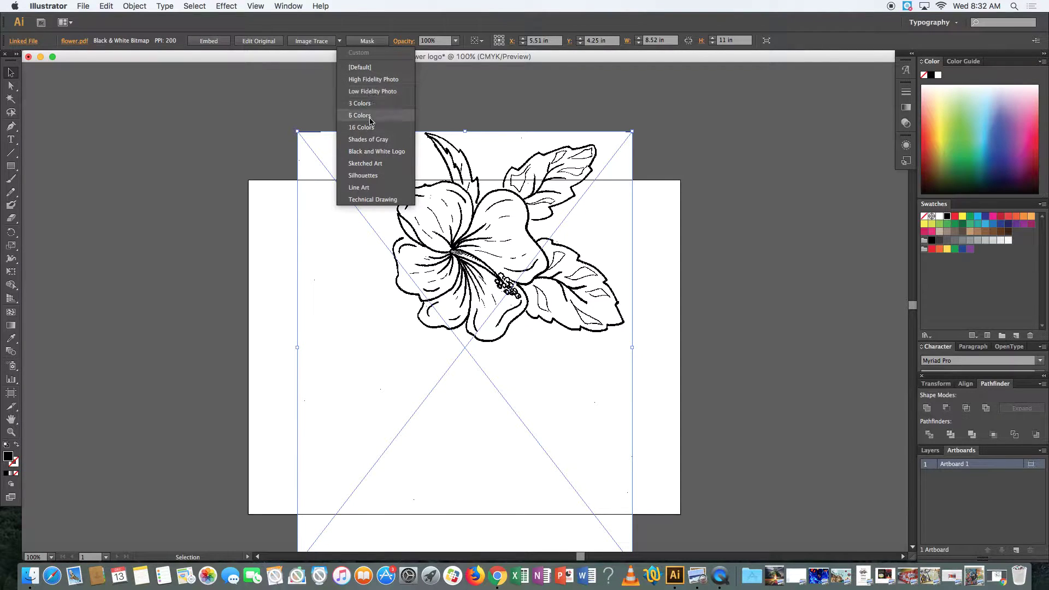
click(378, 152)
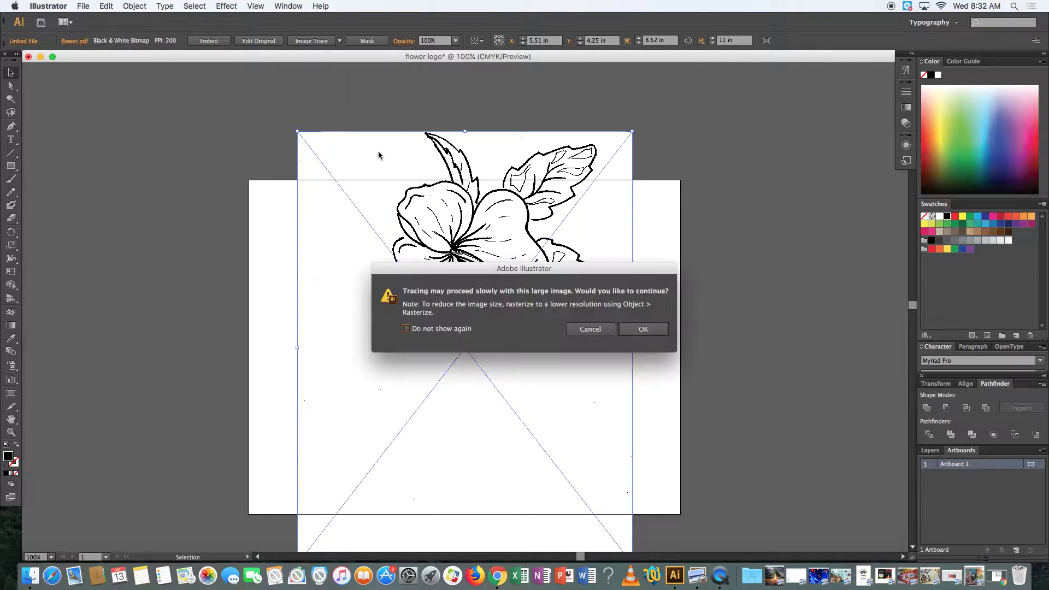
click(644, 329)
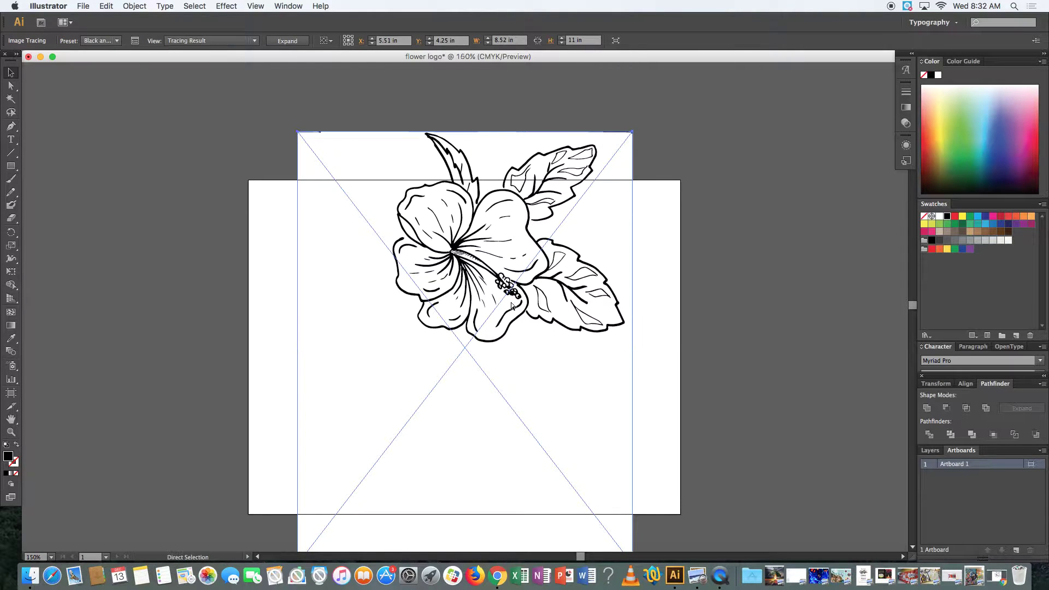
scroll(511, 306, up, 15)
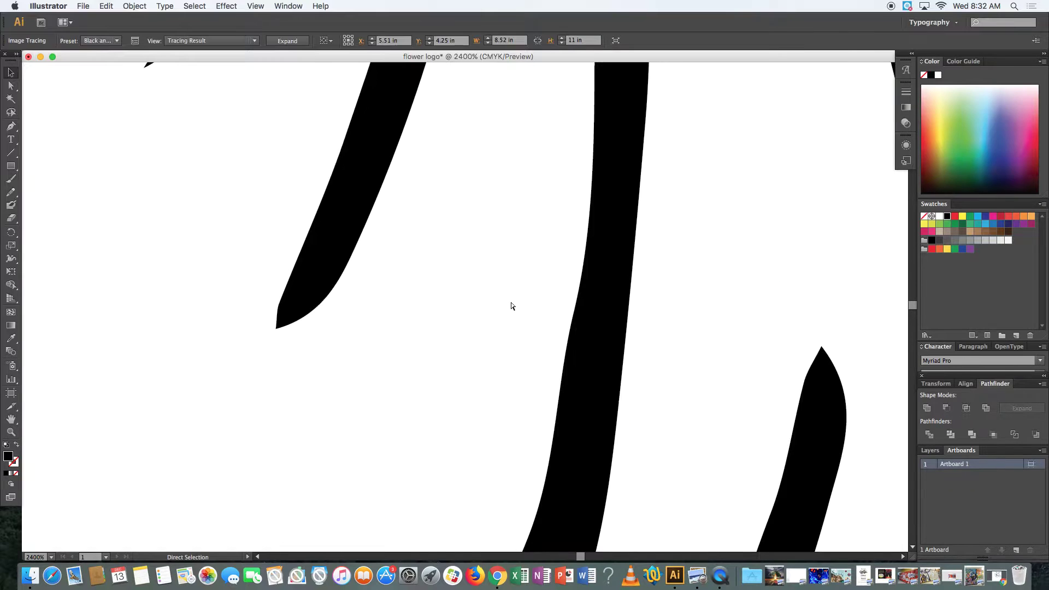
scroll(512, 306, down, 15)
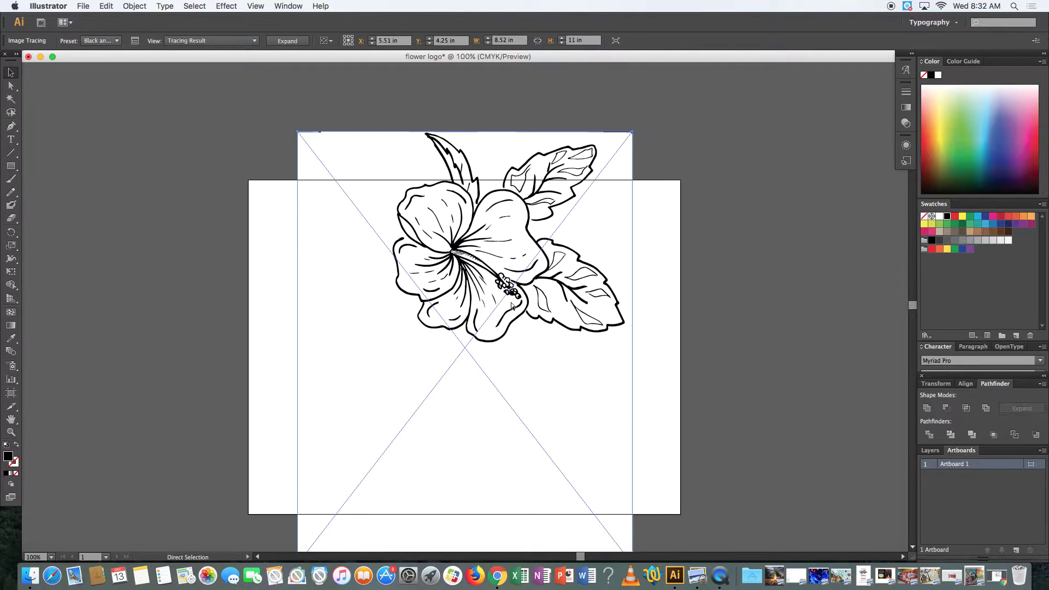
key(v)
click(287, 42)
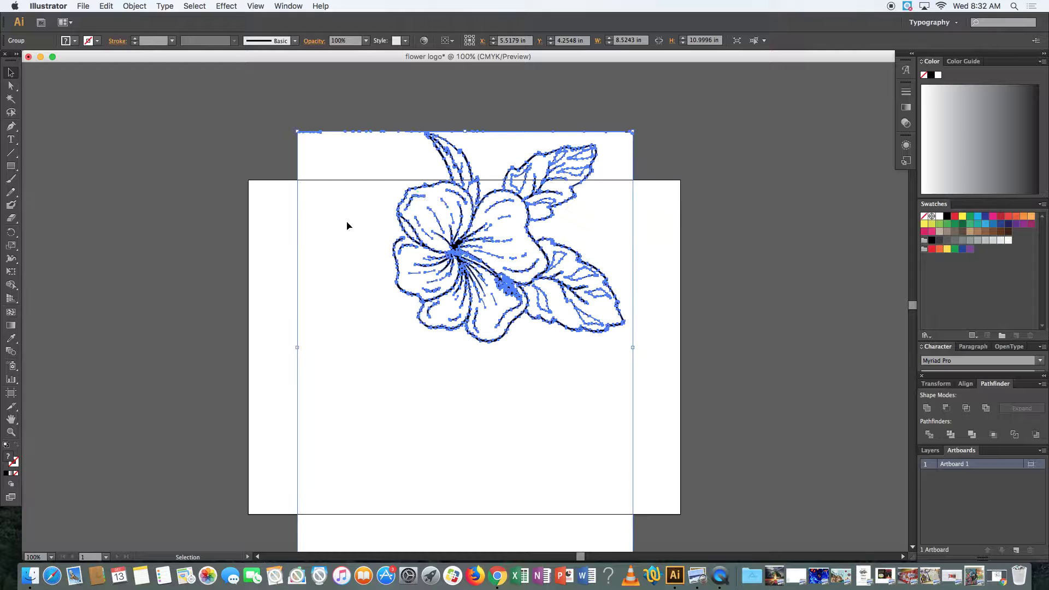
click(123, 118)
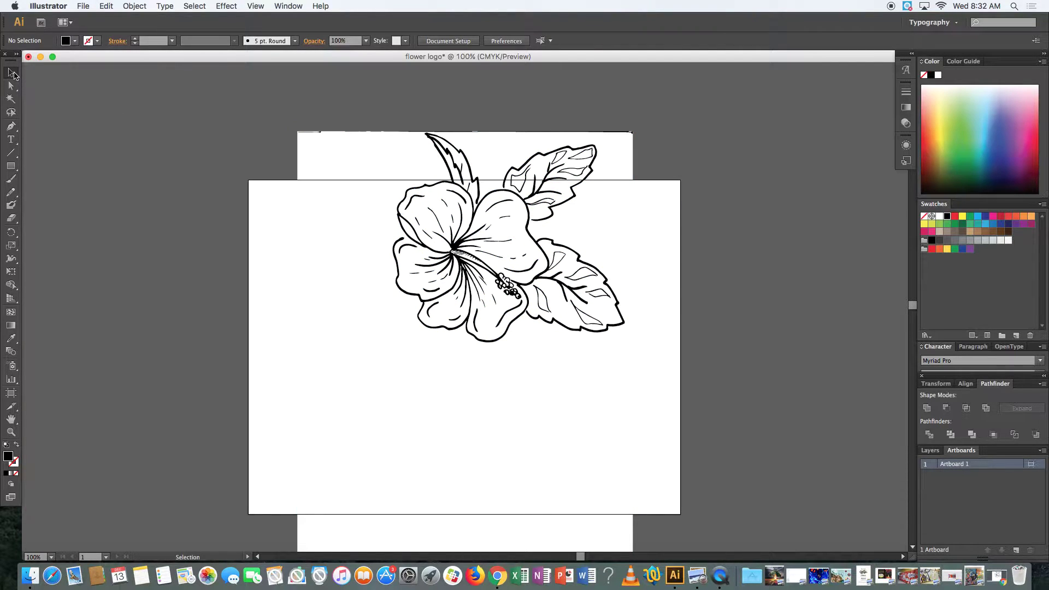
click(293, 231)
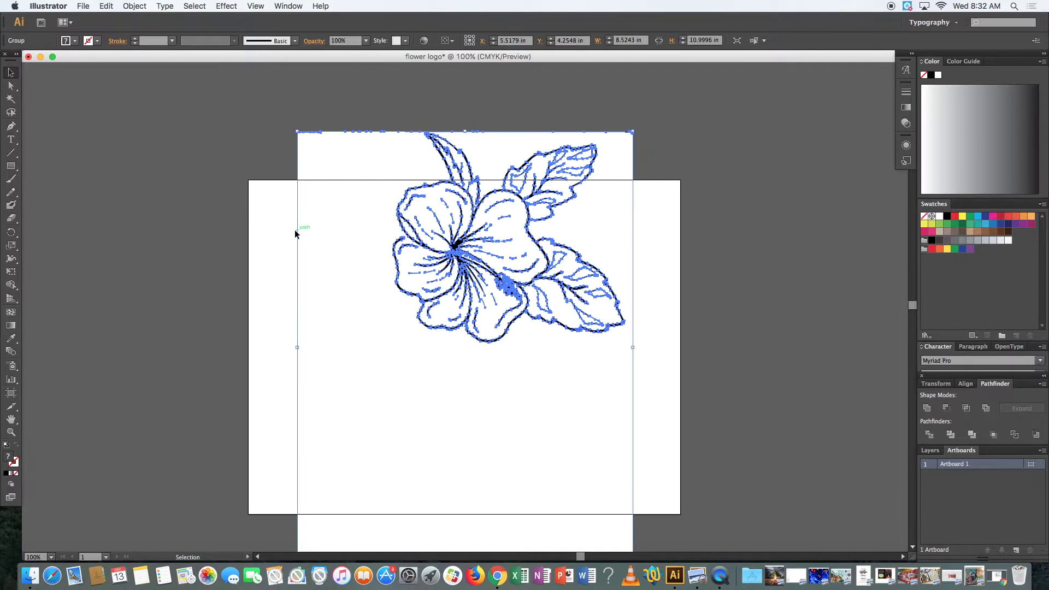
click(164, 209)
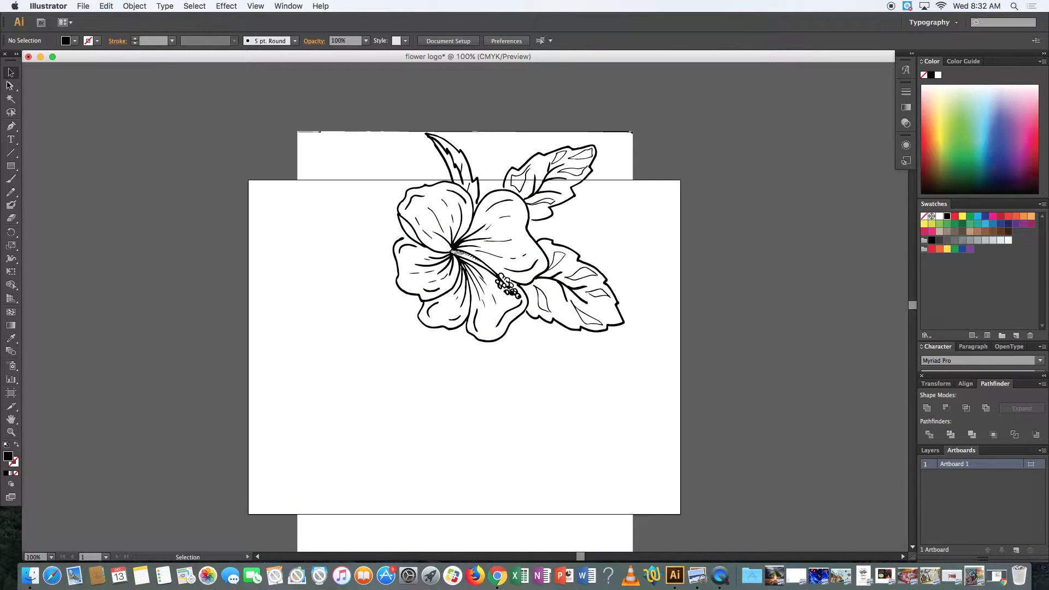
key(a)
click(420, 210)
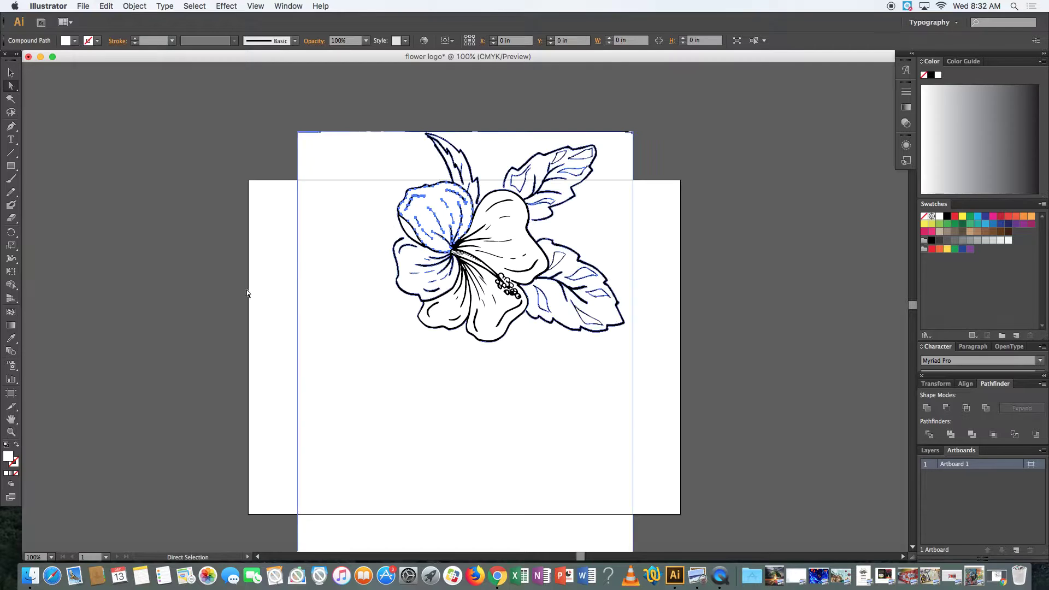
click(142, 300)
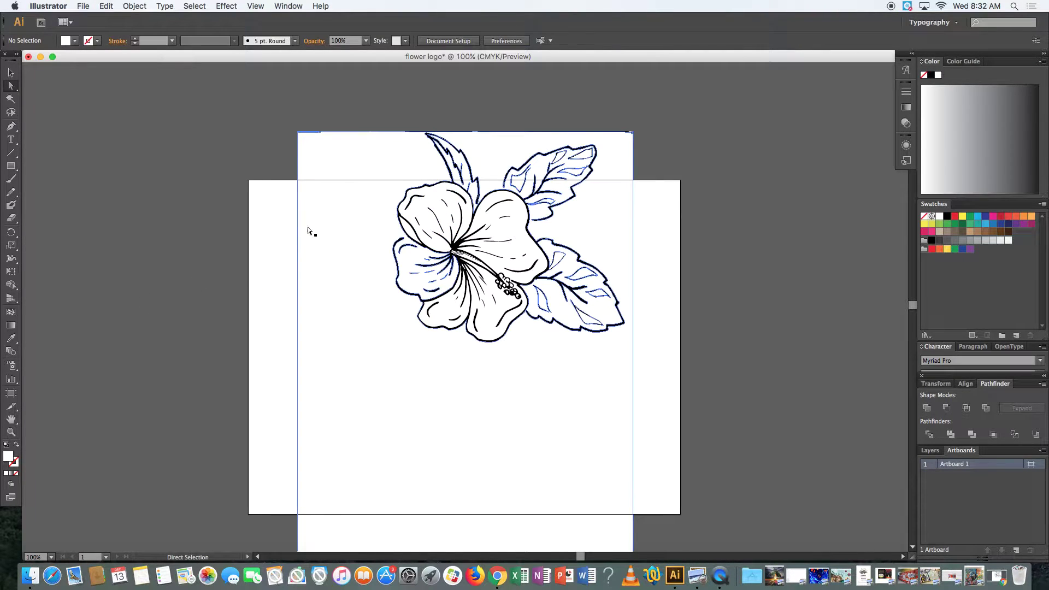
click(343, 160)
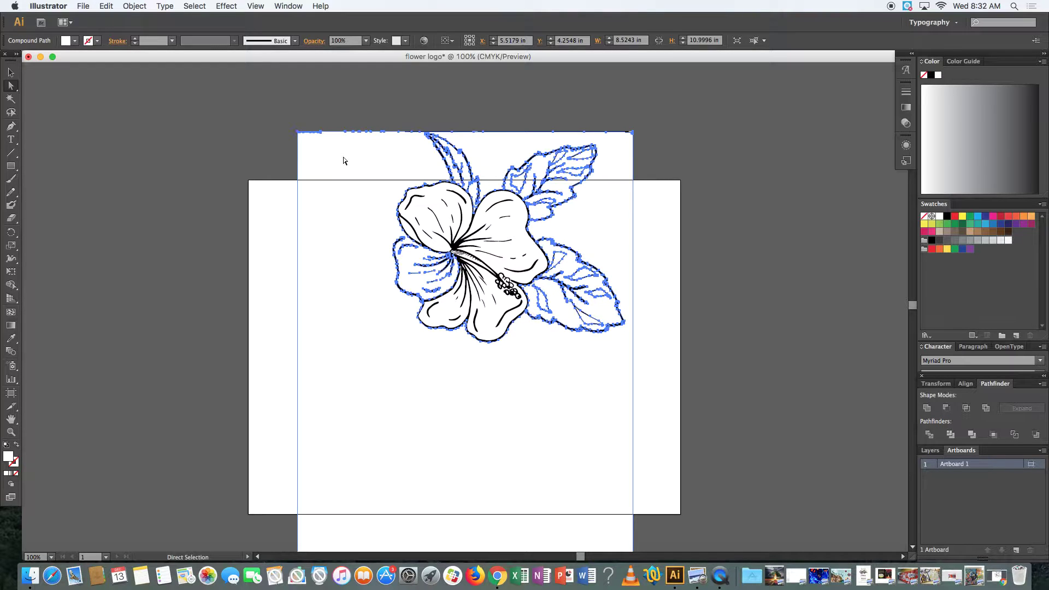
Delete the traced white background shape and the stray line along the top
click(104, 192)
click(375, 301)
key(super+shift+a)
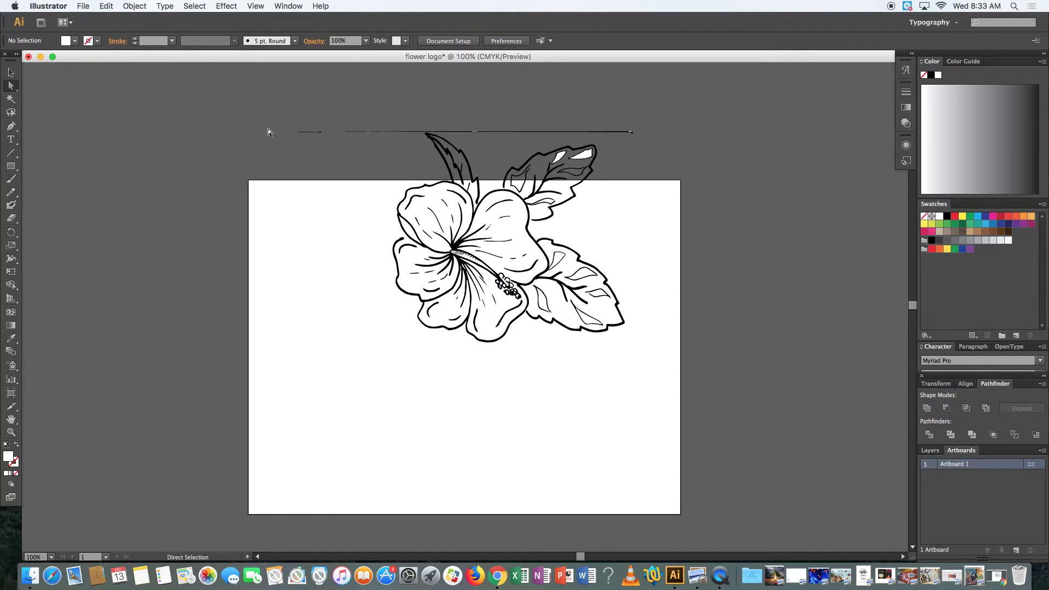
drag(396, 138, 399, 140)
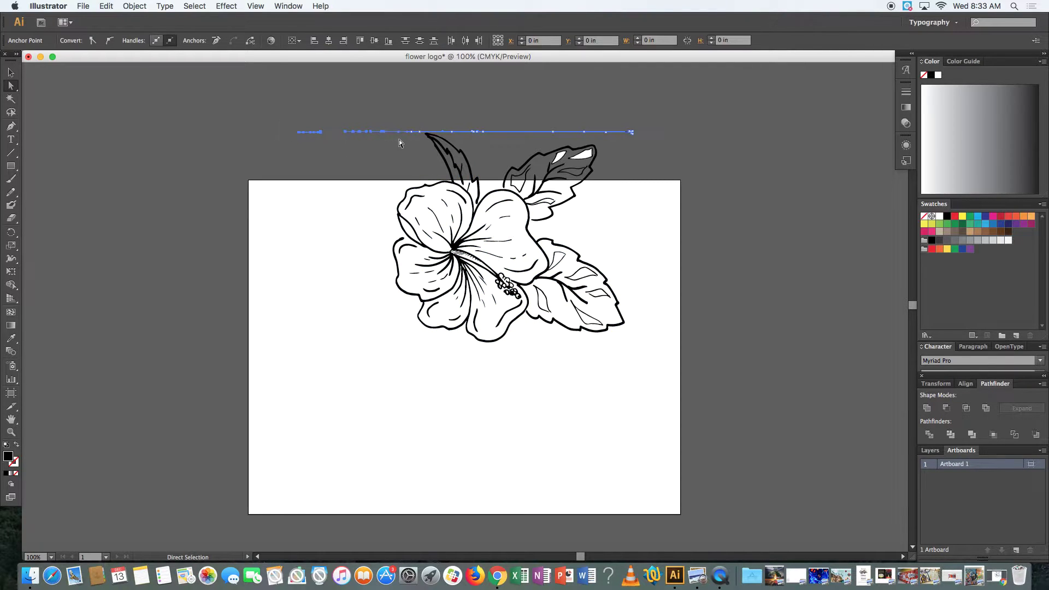
key(Delete)
Select the whole flower drawing and rotate it until it stands upright
drag(363, 107, 642, 359)
click(11, 72)
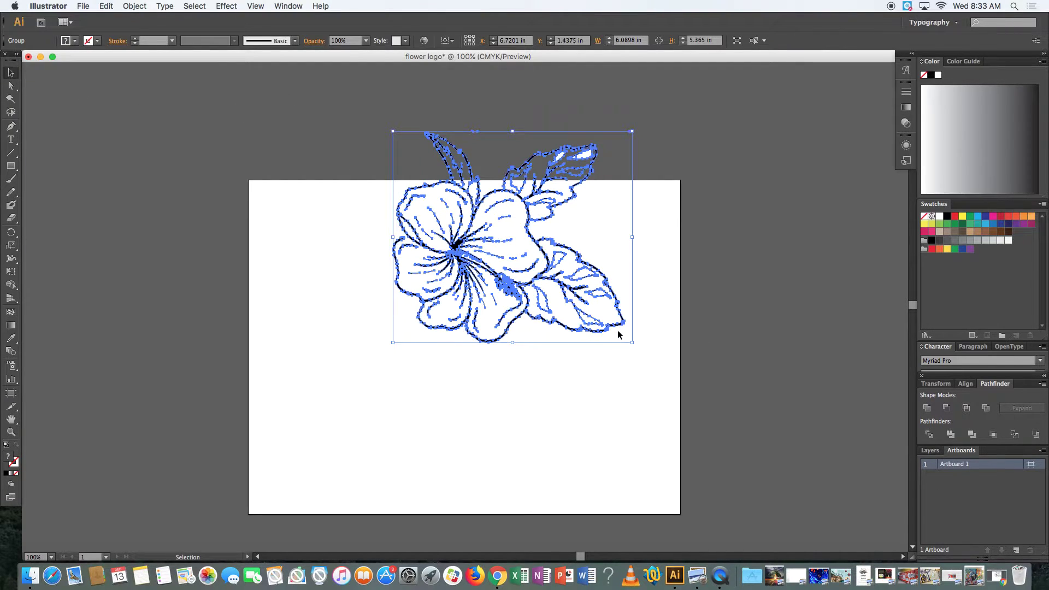
drag(638, 347, 588, 165)
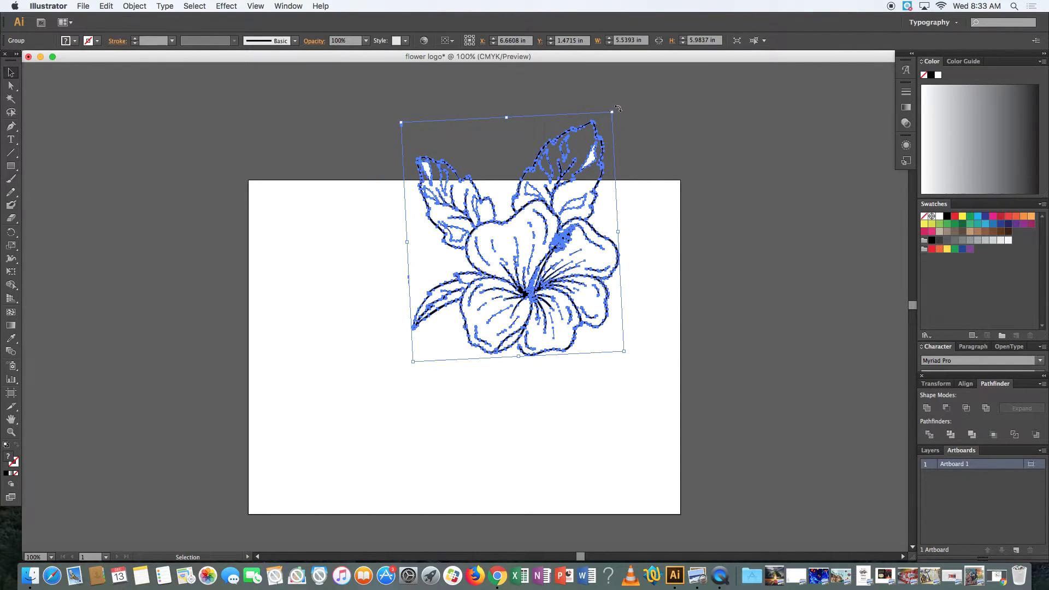
drag(617, 108, 621, 113)
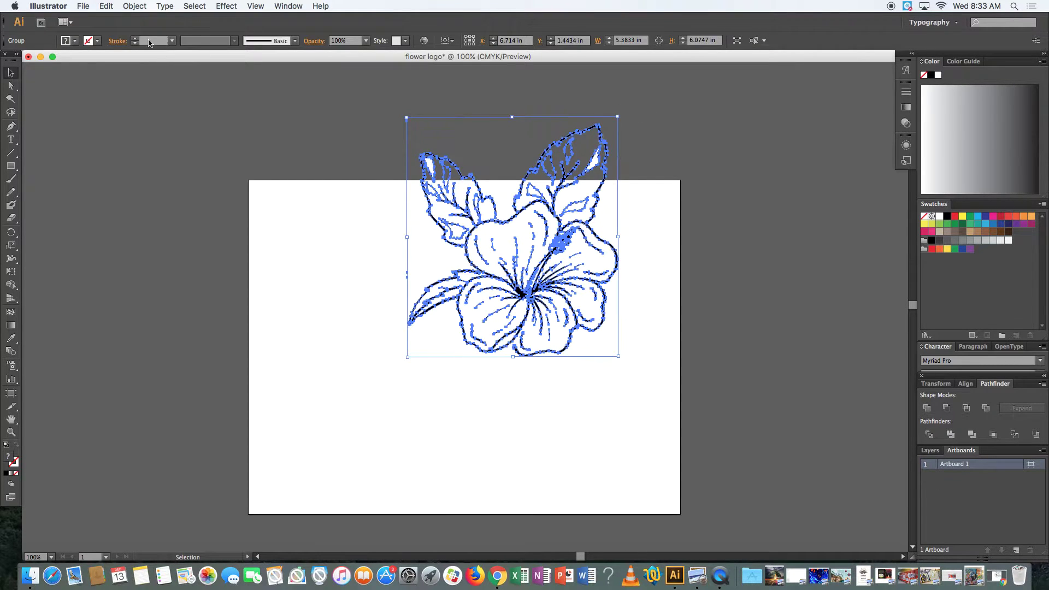
Reflect the hibiscus across the vertical axis with Object > Transform > Reflect
click(134, 6)
mouse_move(149, 21)
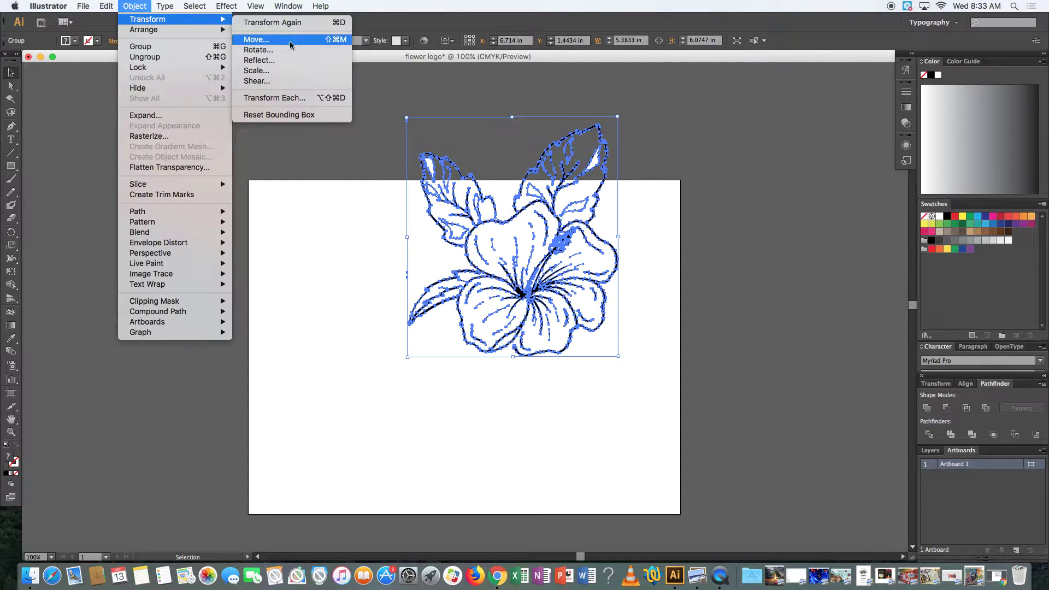
click(287, 60)
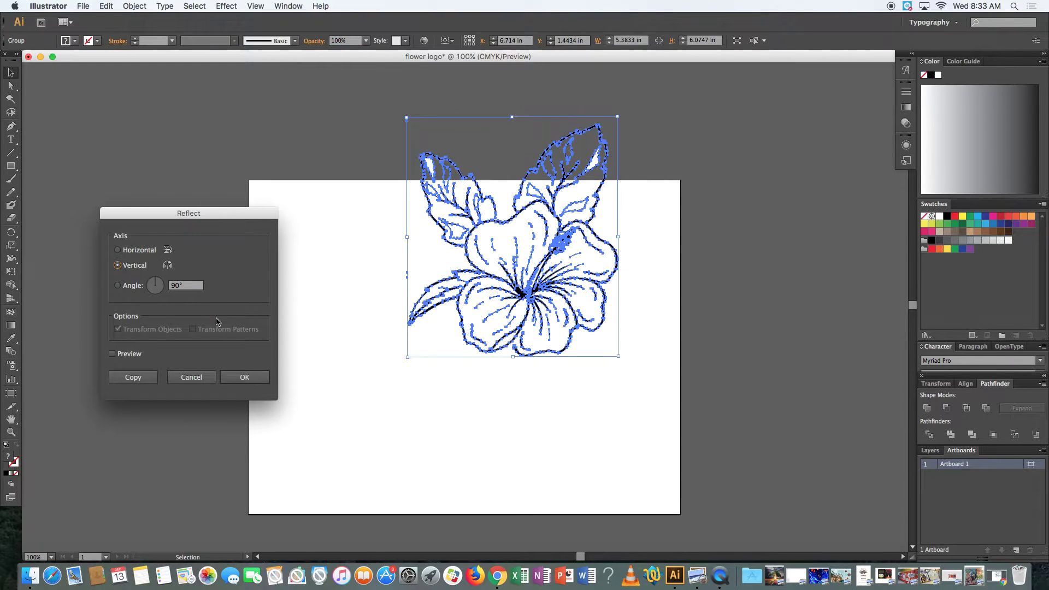
click(236, 378)
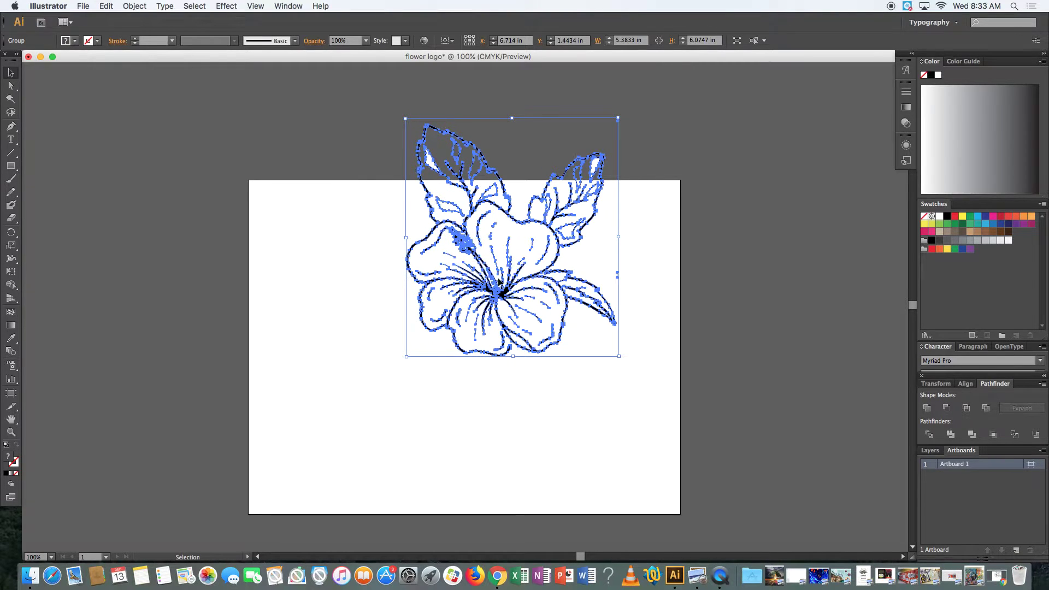
Move the flower down and left so it sits entirely within the artboard
click(137, 5)
mouse_move(150, 21)
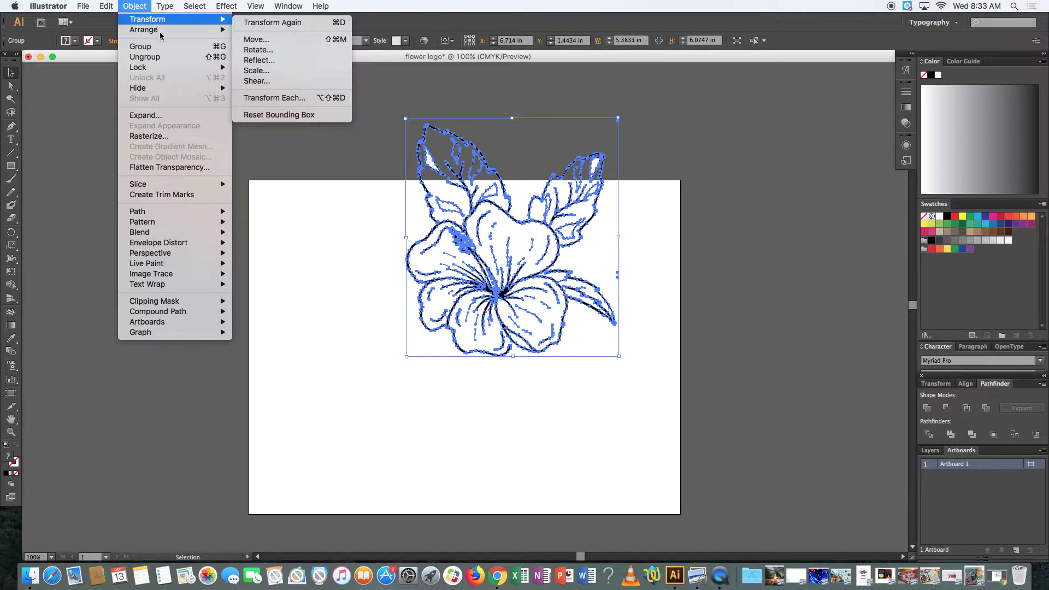
click(325, 159)
drag(483, 207, 328, 352)
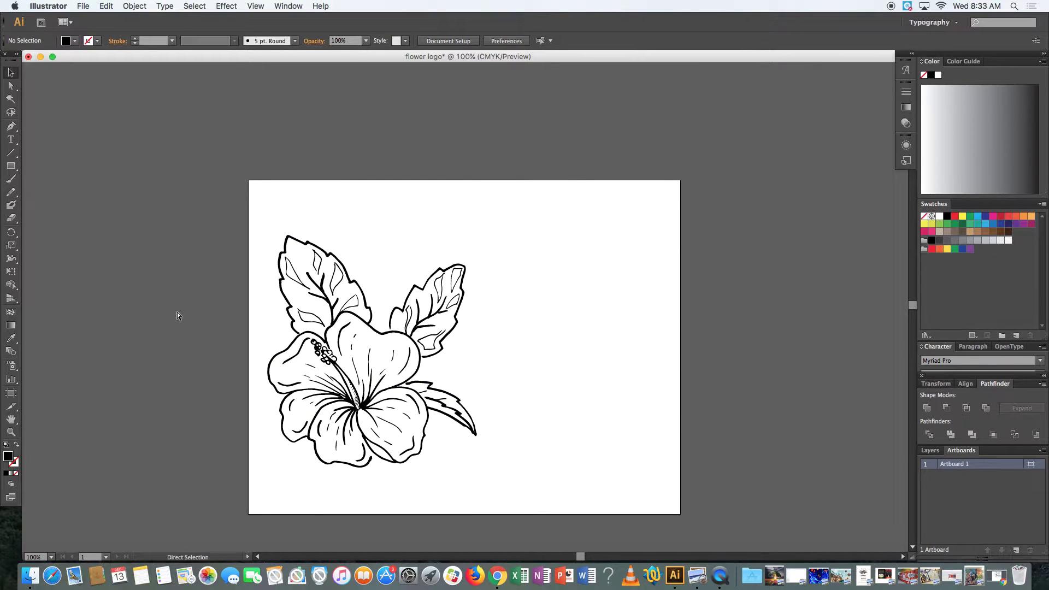
Zoom in and drag the stamen cluster up and left into place
key(super+equal)
scroll(177, 313, down, 5)
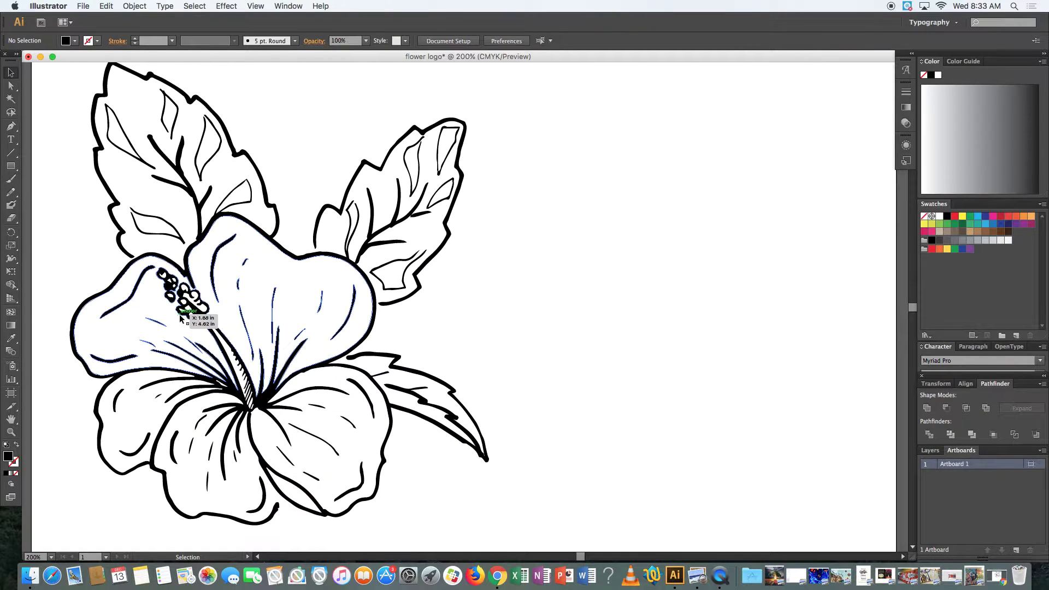
drag(180, 318, 172, 298)
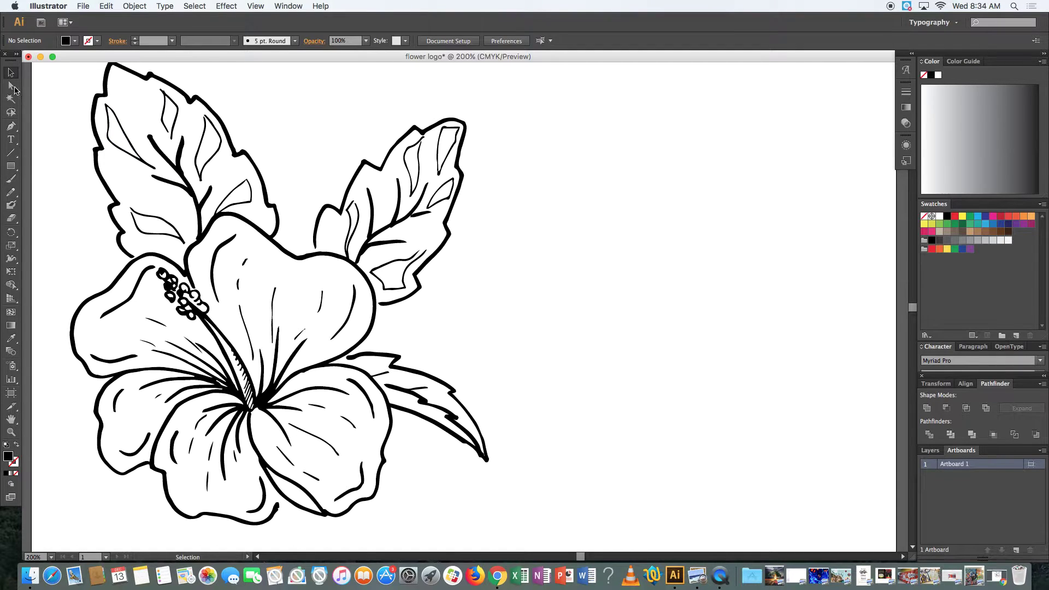
Fill a small inner patch of the upper-left leaf with the green swatch
click(12, 87)
click(105, 107)
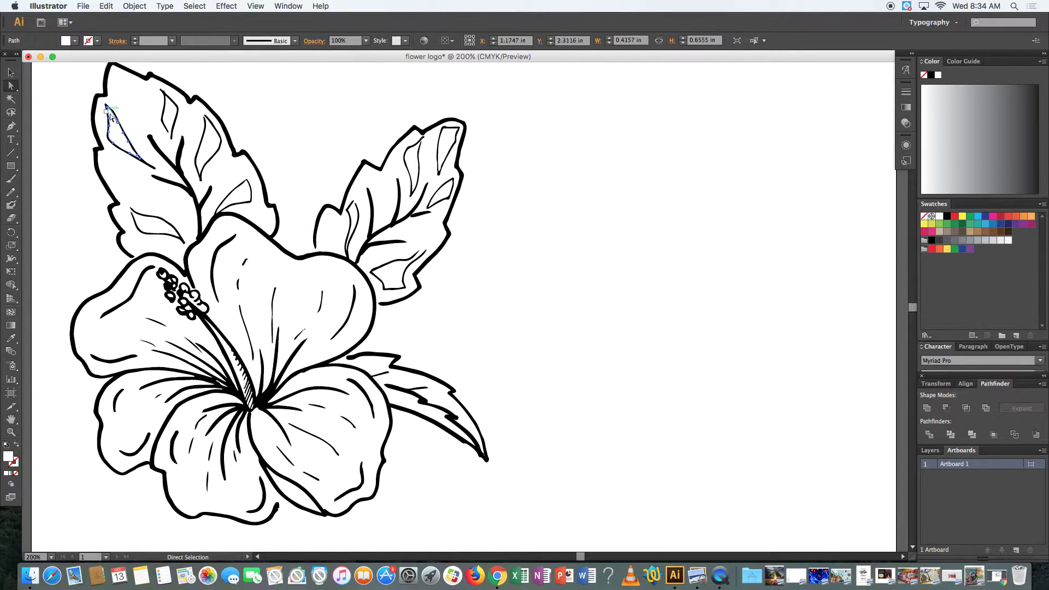
click(66, 41)
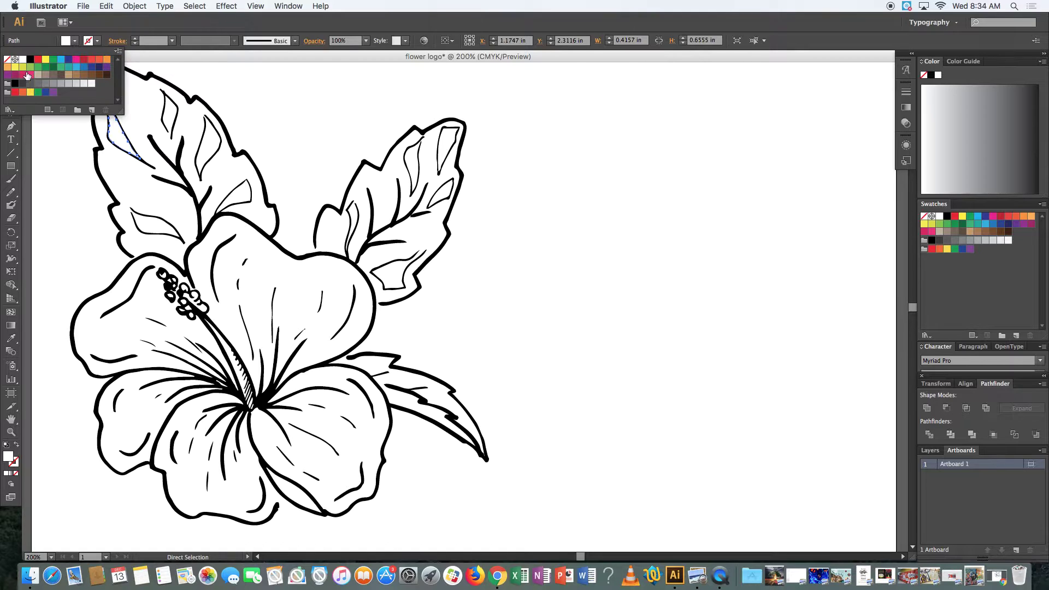
click(30, 67)
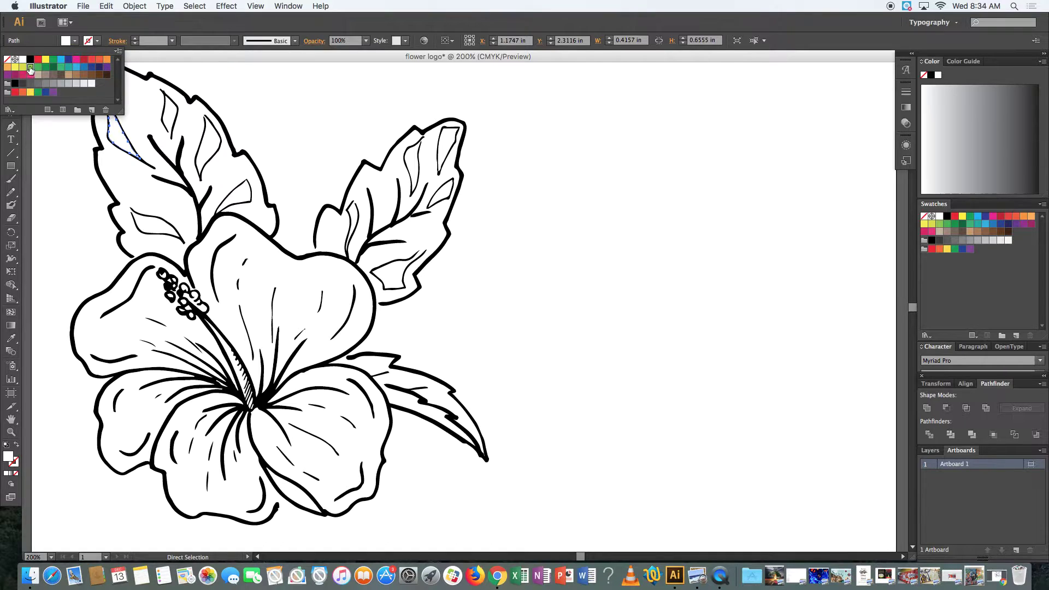
click(205, 151)
click(212, 151)
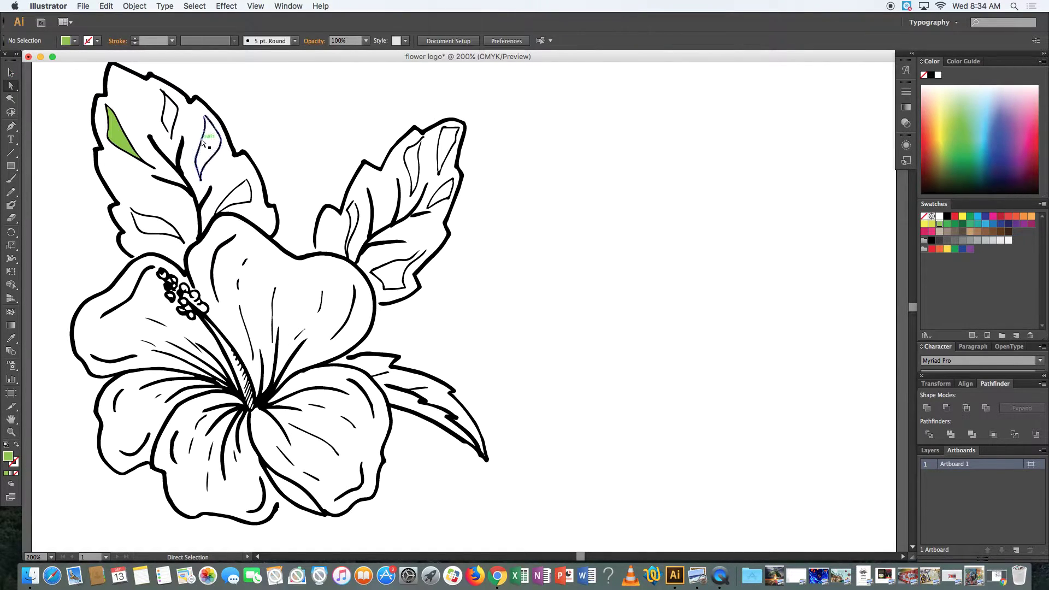
click(210, 145)
click(212, 146)
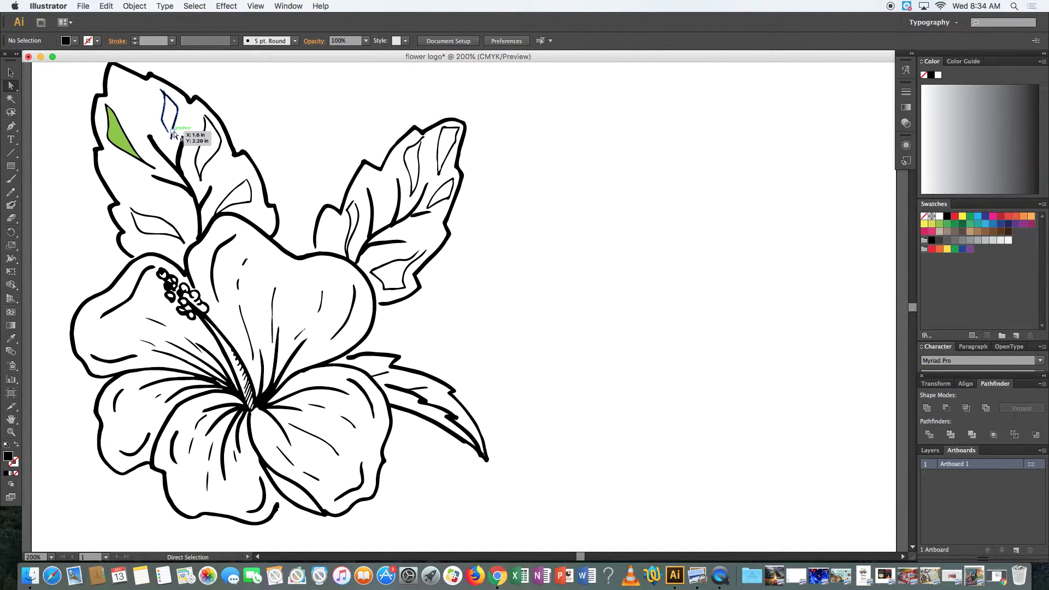
Zoom closer on the leaves and show the Layers panel listing Layer 1
key(super+equal)
key(super+equal)
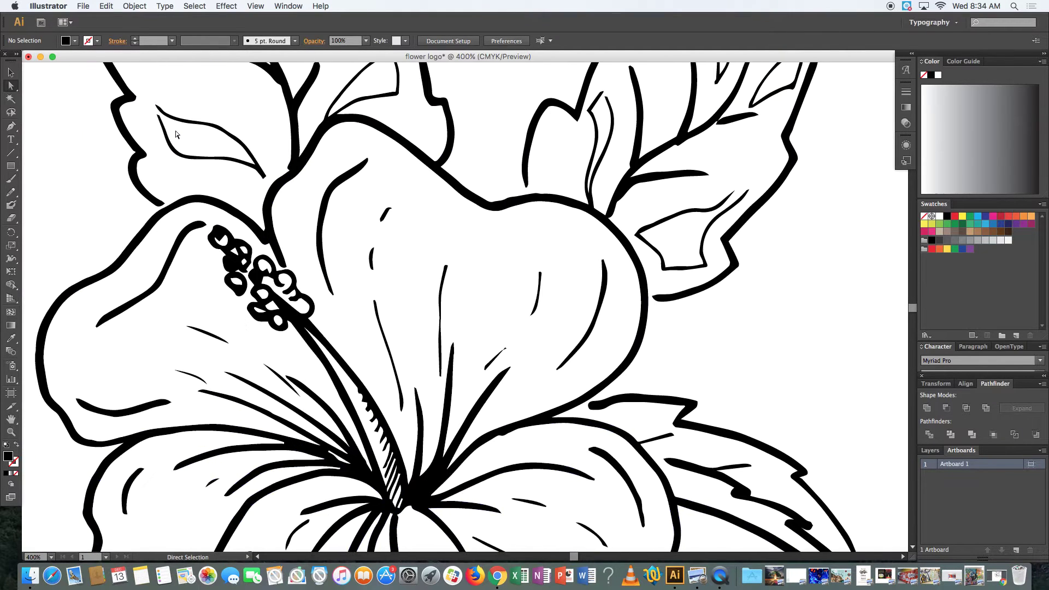
scroll(175, 134, up, 5)
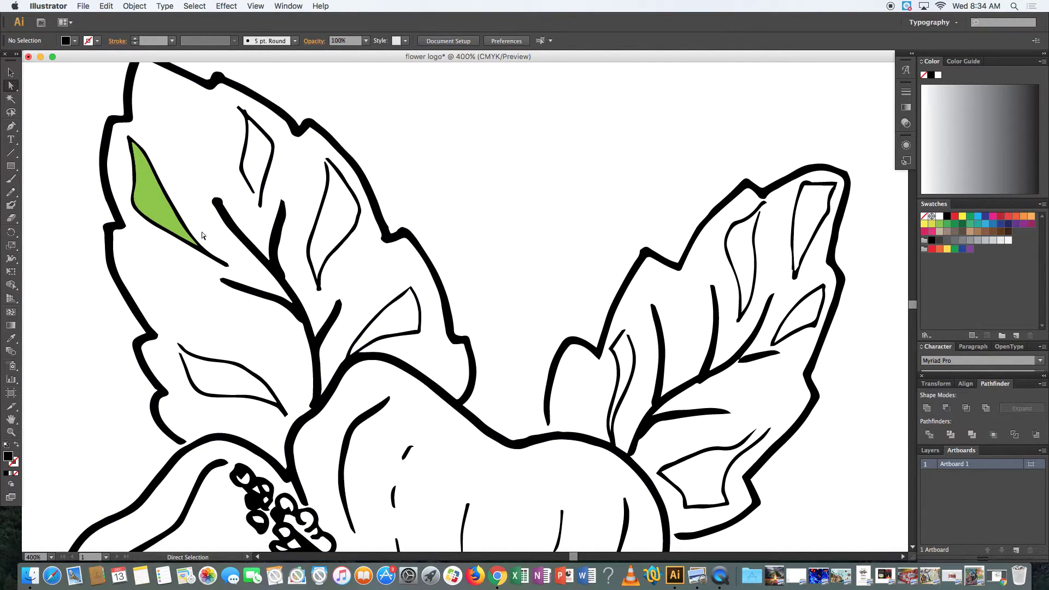
click(940, 449)
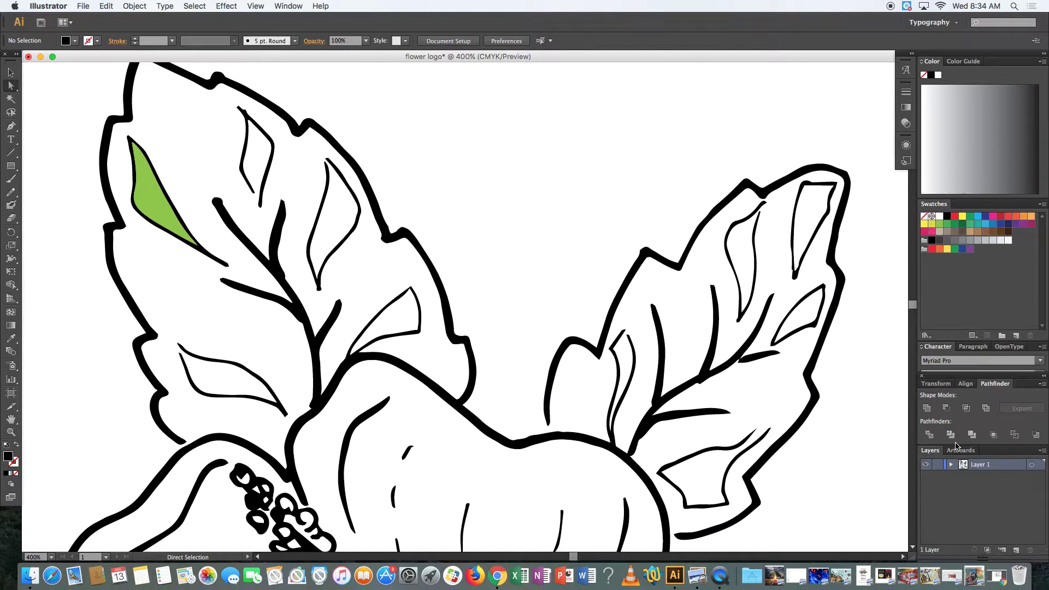
Create a new Layer 2, move it beneath Layer 1, and make Layer 2 active
click(1016, 554)
drag(1003, 464, 1002, 488)
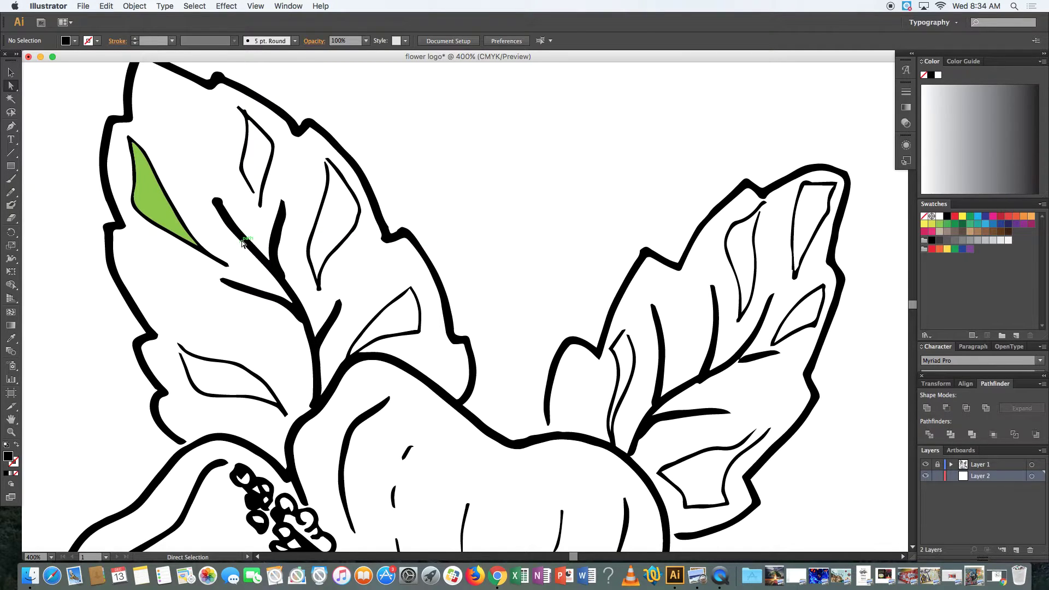
click(11, 72)
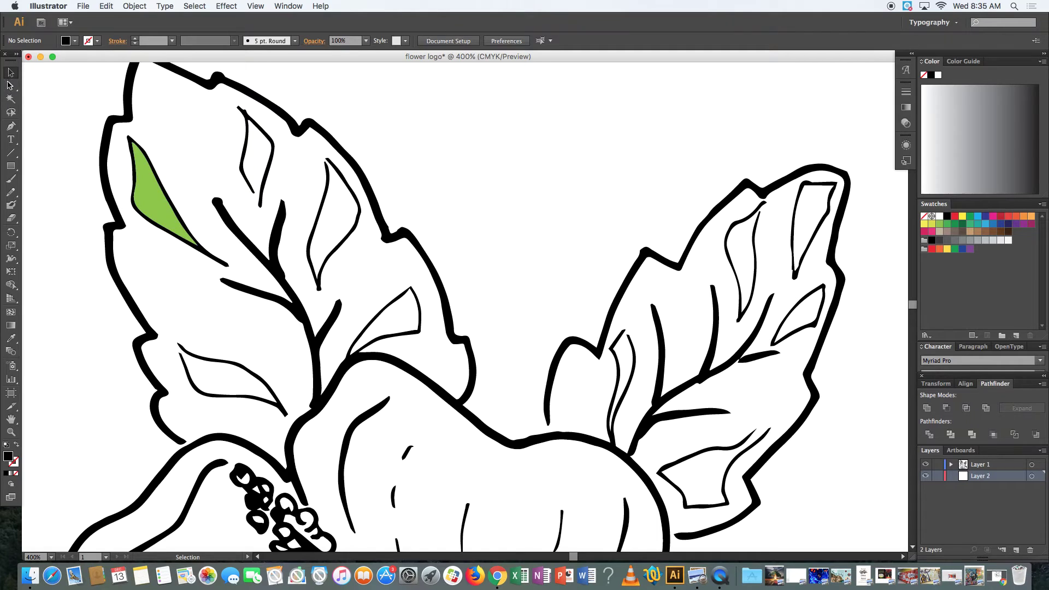
click(11, 86)
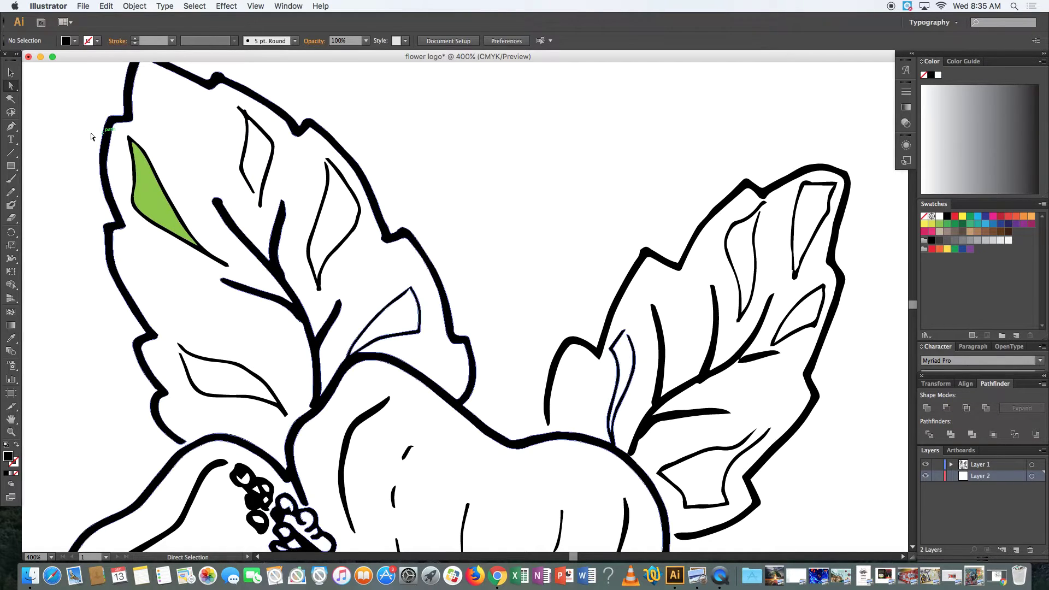
click(982, 466)
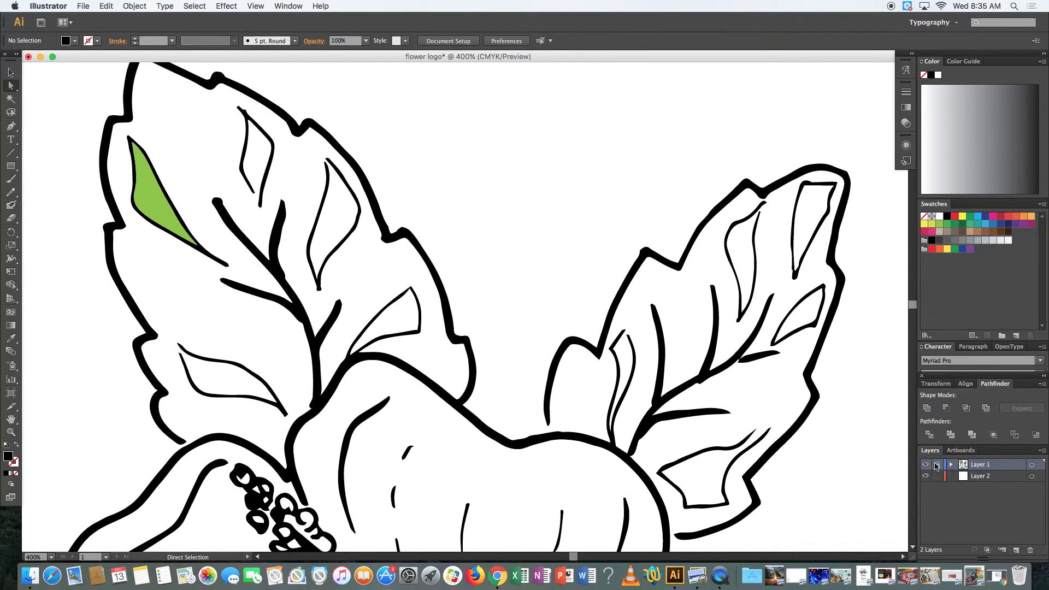
click(978, 478)
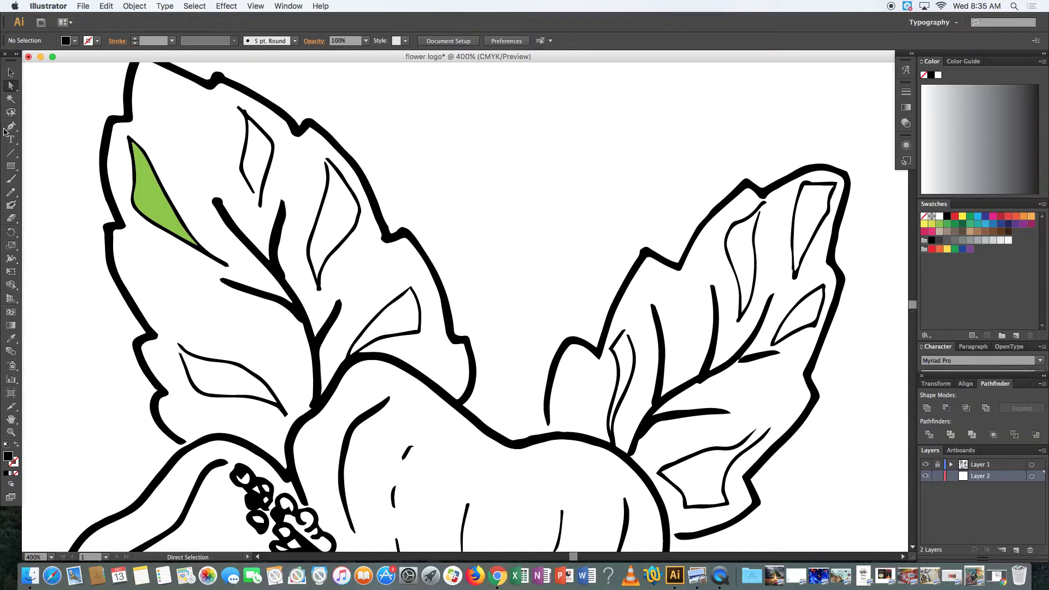
Pen-draw a closed green highlight inside the upper-left leaf, then lock Layer 2 and add Layer 3
click(9, 127)
click(66, 40)
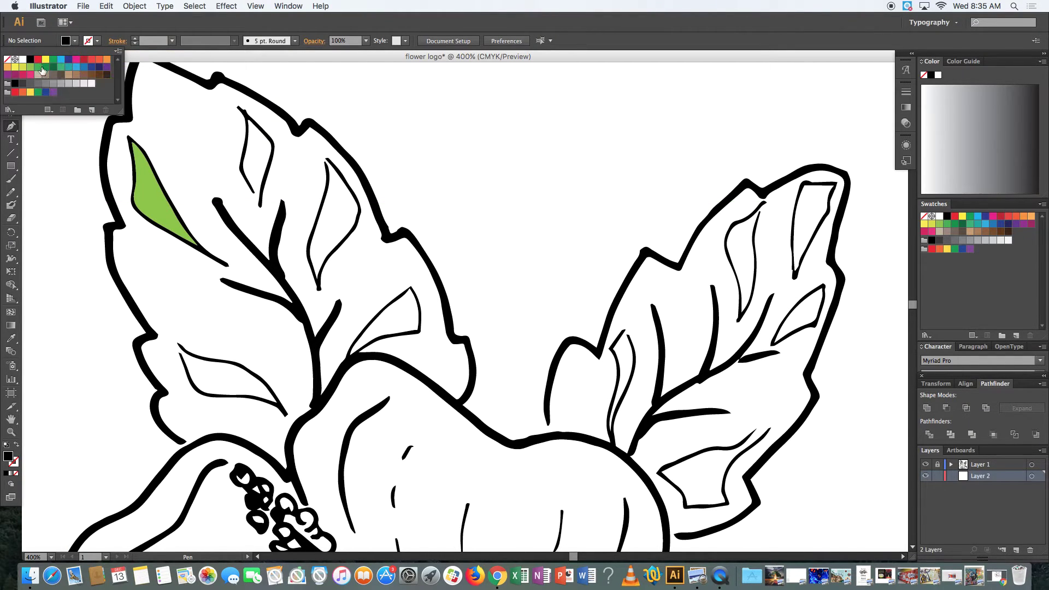
click(30, 67)
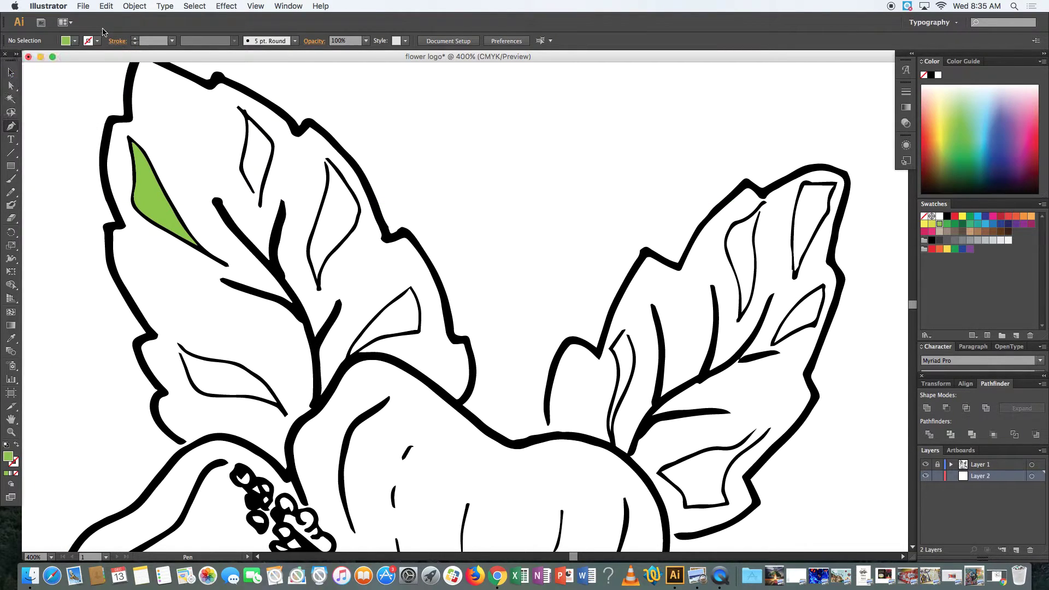
click(257, 200)
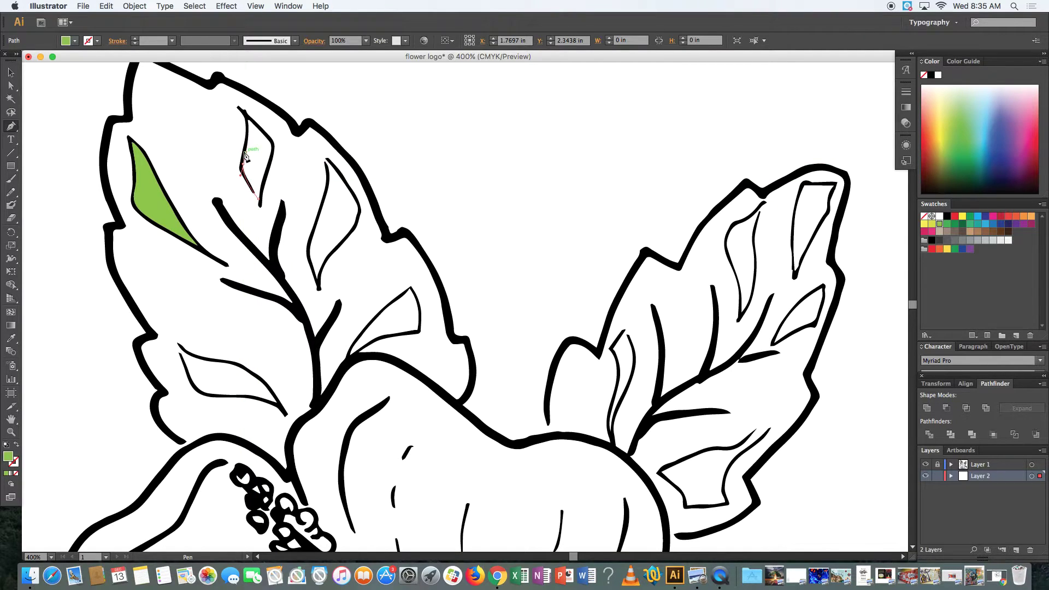
click(243, 159)
click(250, 121)
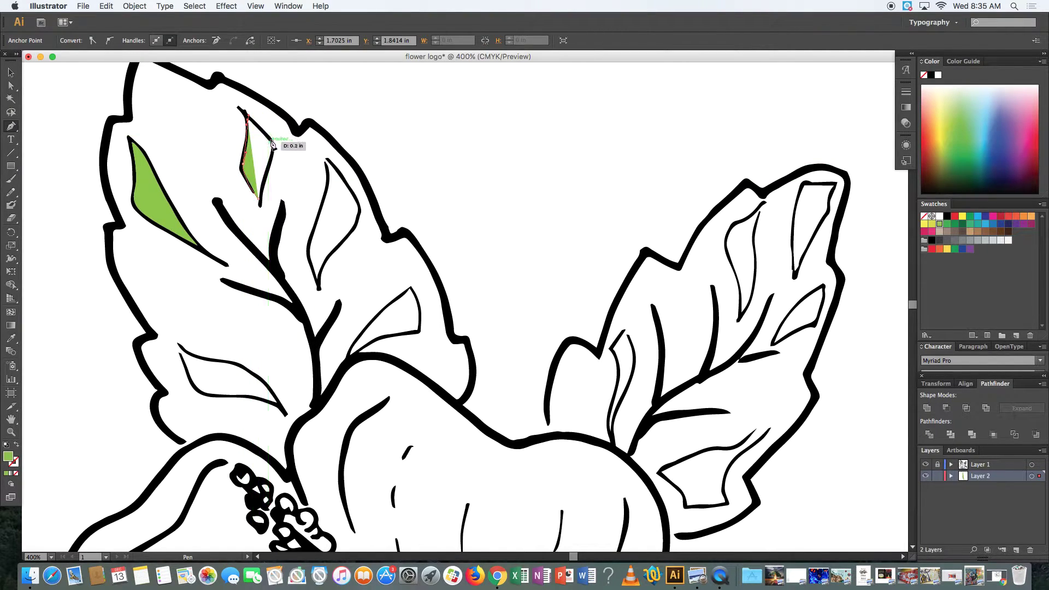
click(264, 136)
click(271, 144)
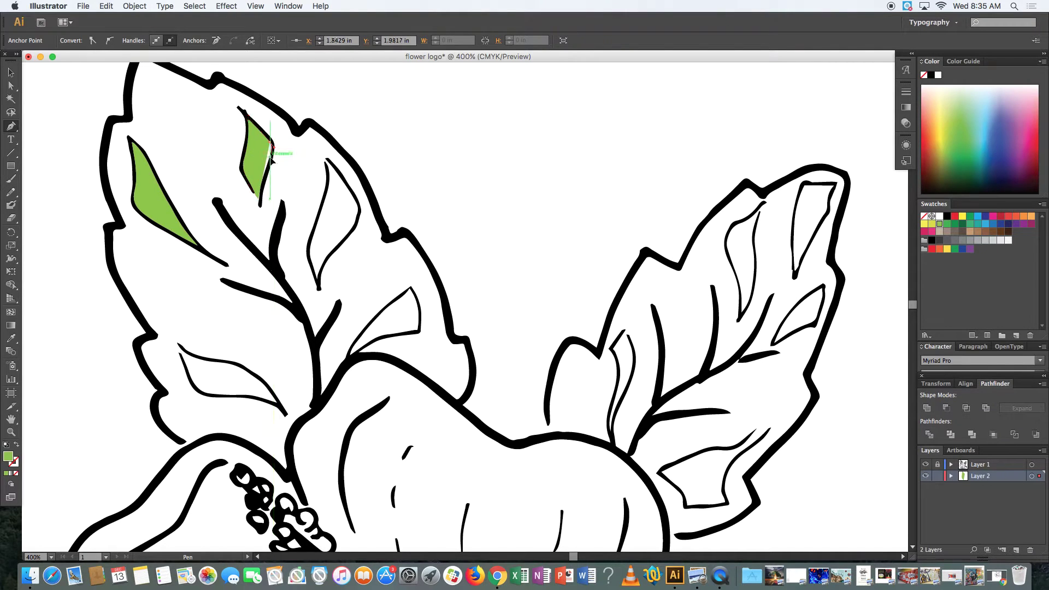
click(261, 178)
click(260, 198)
click(260, 202)
click(937, 477)
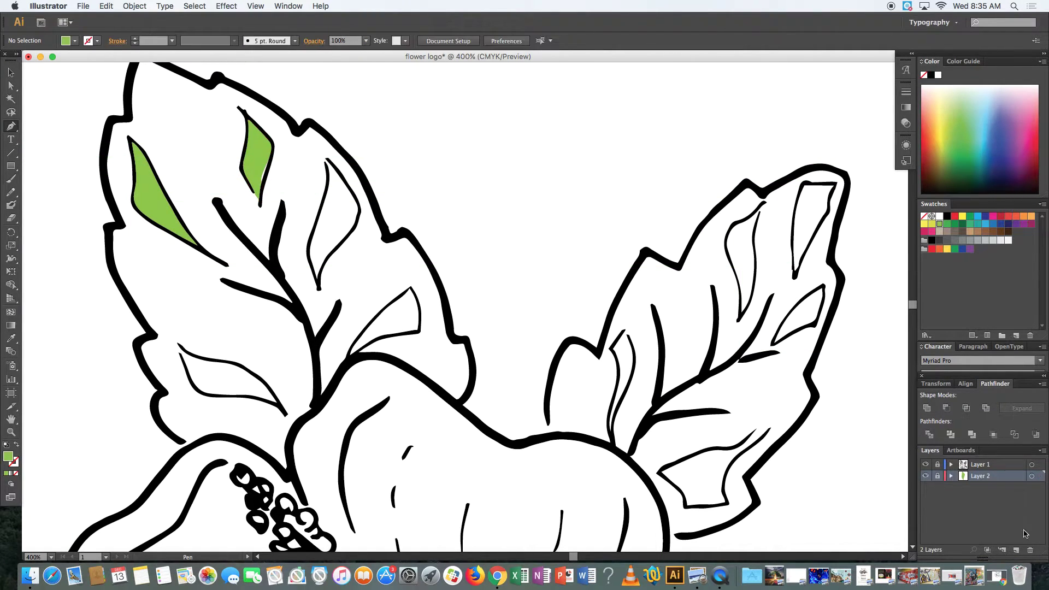
click(1016, 550)
Set the fill to dark green and Pen-trace the leaf's left edge up to its tip
click(75, 41)
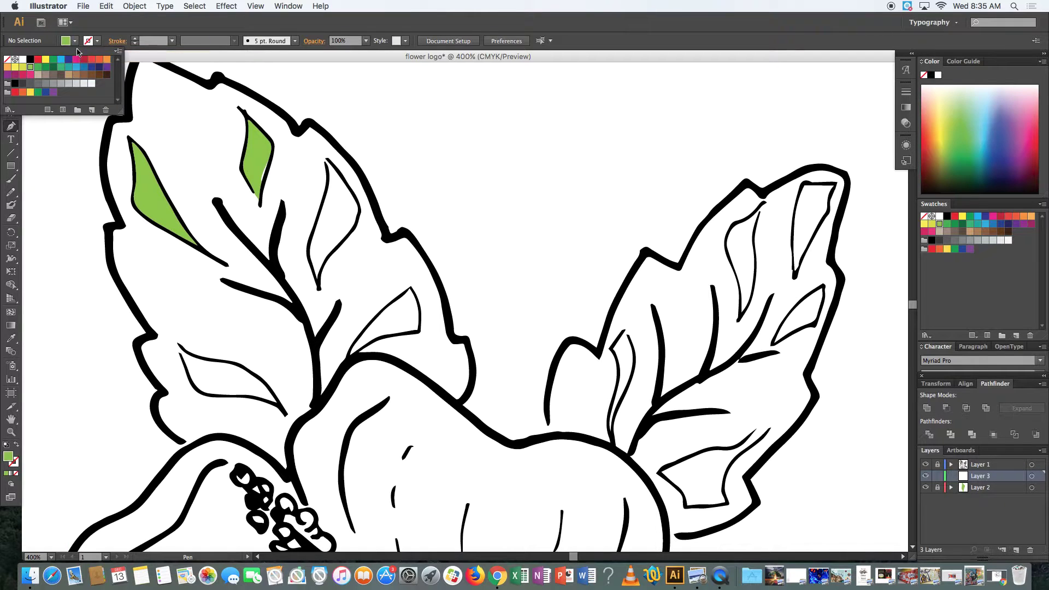
click(46, 71)
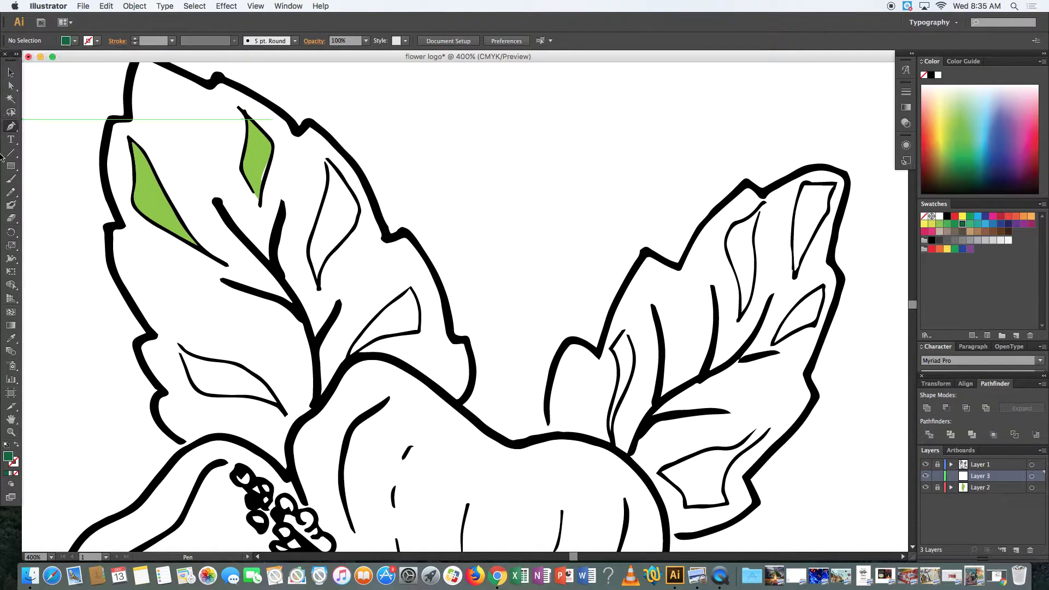
click(186, 441)
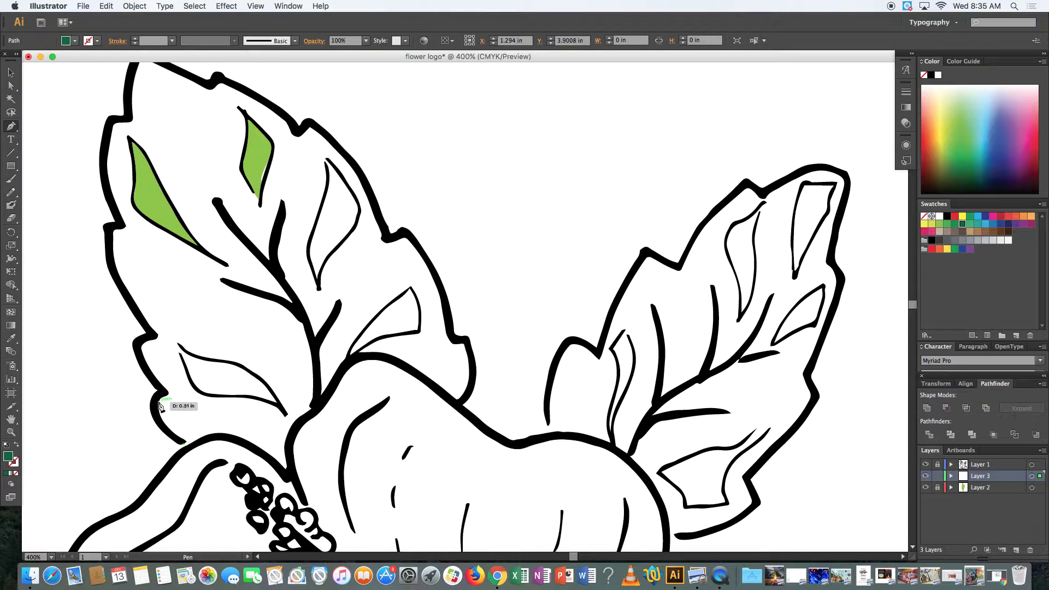
drag(162, 395, 182, 372)
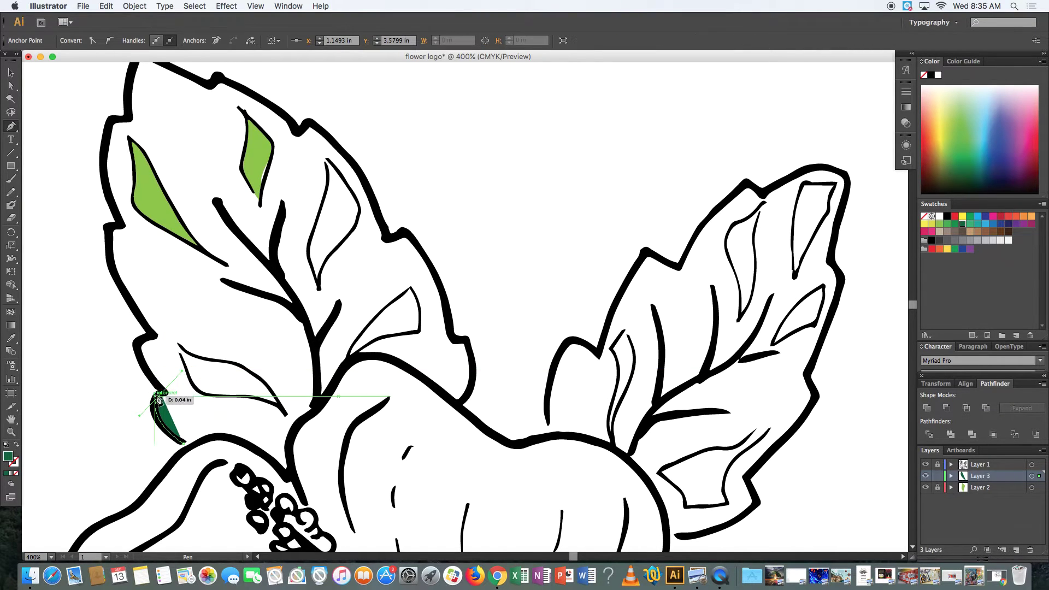
click(162, 395)
drag(151, 332, 184, 311)
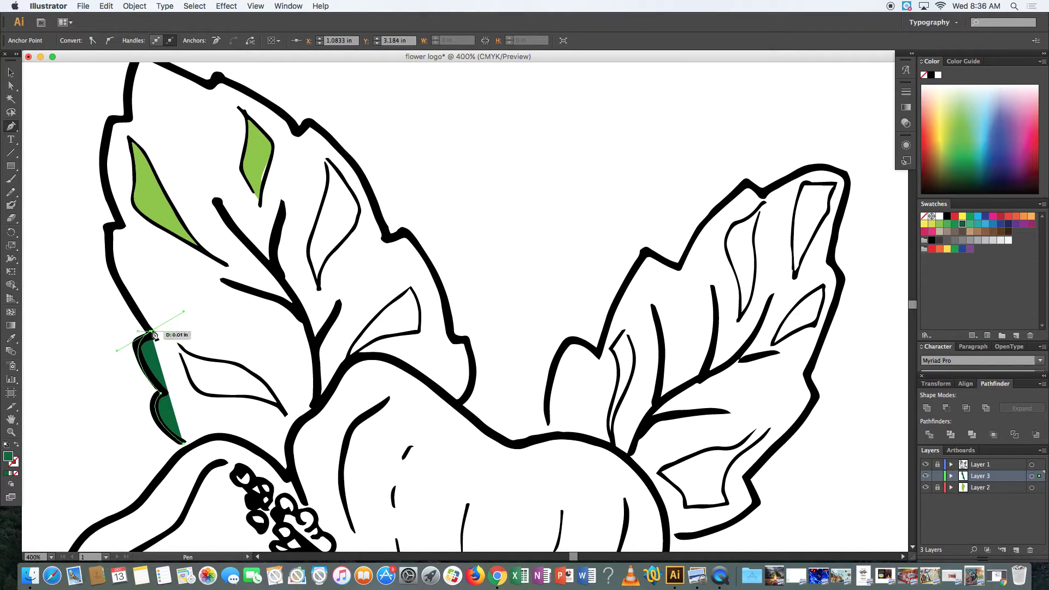
drag(119, 225, 160, 219)
click(120, 225)
mouse_move(127, 119)
mouse_down()
mouse_move(166, 117)
mouse_move(133, 129)
mouse_move(144, 112)
mouse_up()
scroll(137, 123, up, 3)
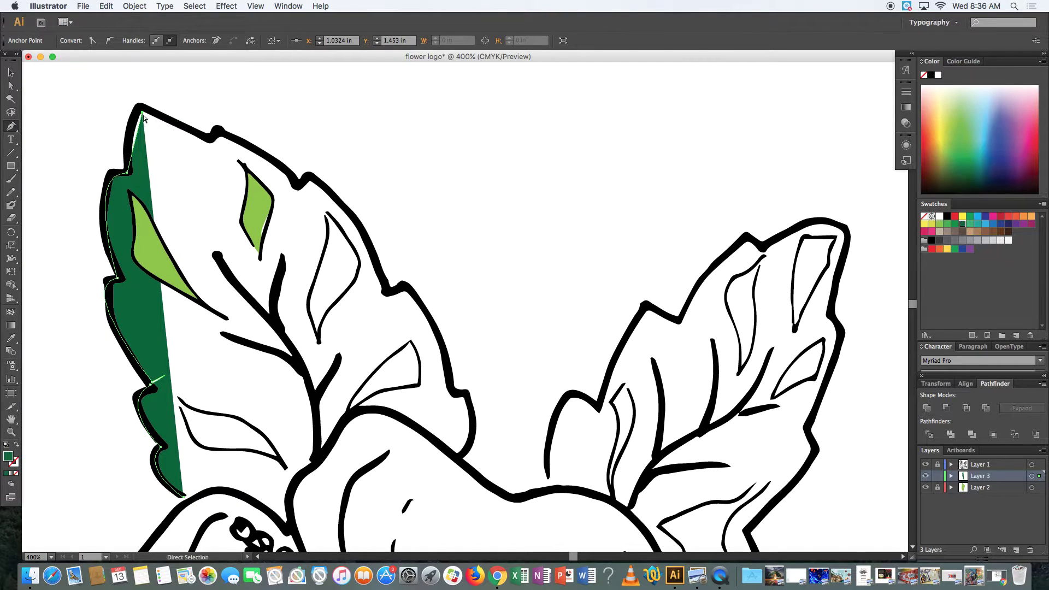
key(ctrl+z)
click(140, 106)
Continue the dark-green outline along the leaf's top edge and down its notched right edge
click(209, 137)
drag(243, 143, 243, 143)
click(215, 131)
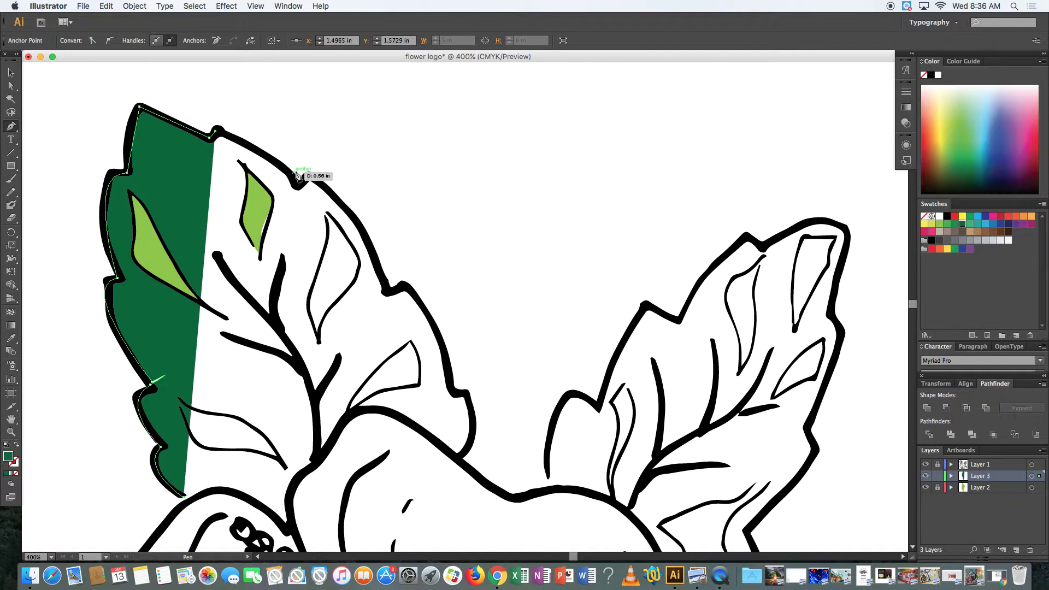
click(295, 175)
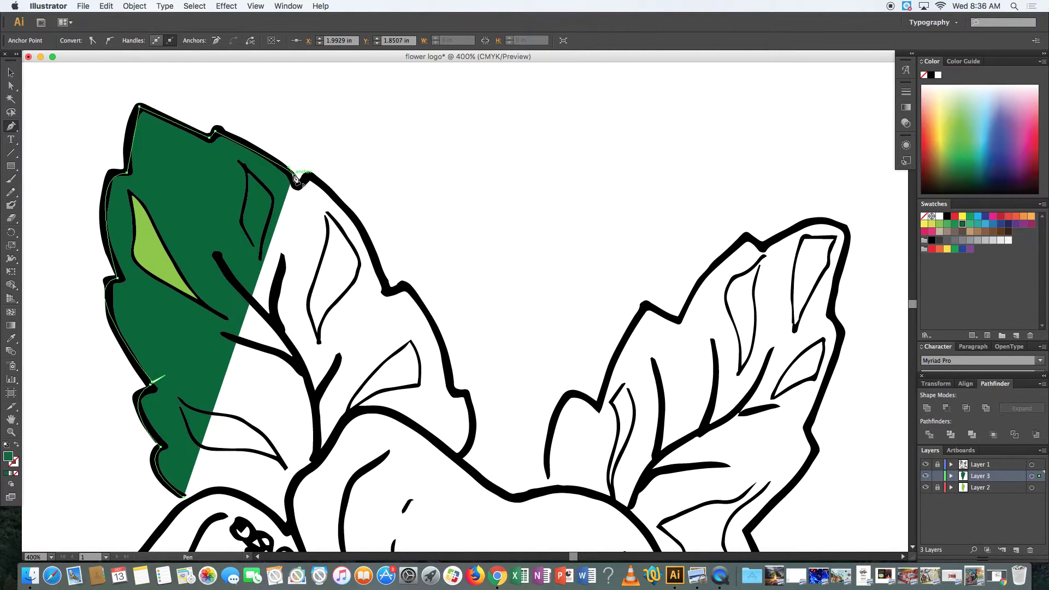
click(298, 186)
click(310, 175)
click(354, 214)
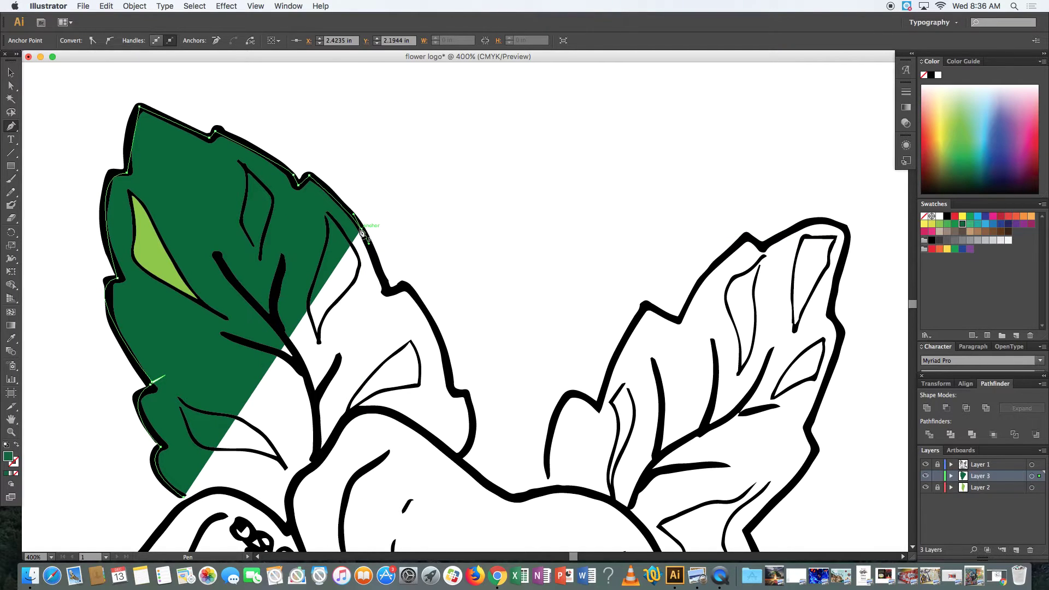
click(362, 229)
click(385, 287)
click(403, 283)
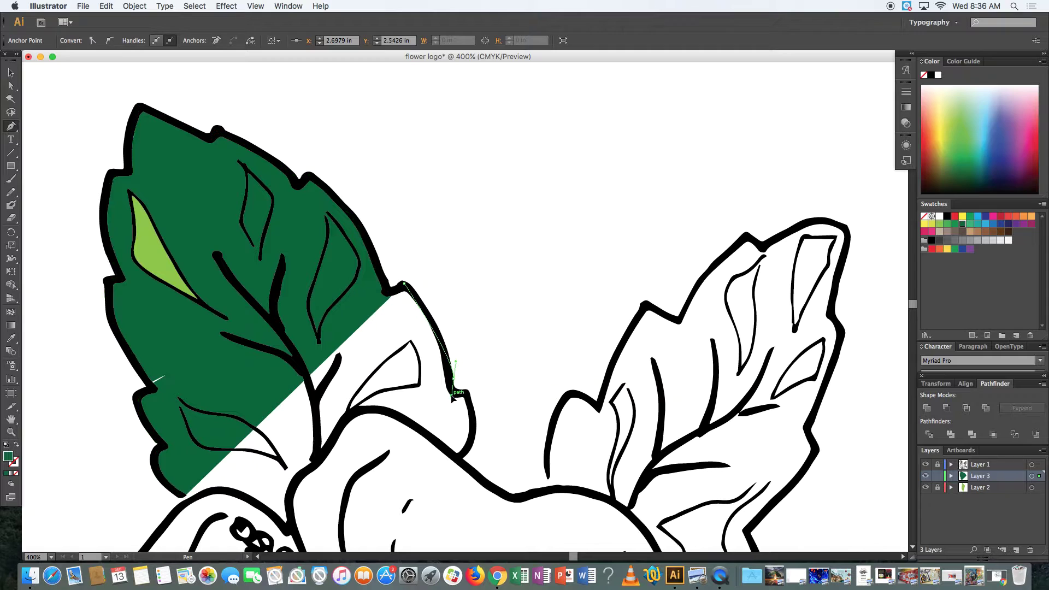
click(455, 376)
click(462, 395)
Trace the leaf's bottom edge and stem base, close the shape, then deselect and zoom out
click(469, 439)
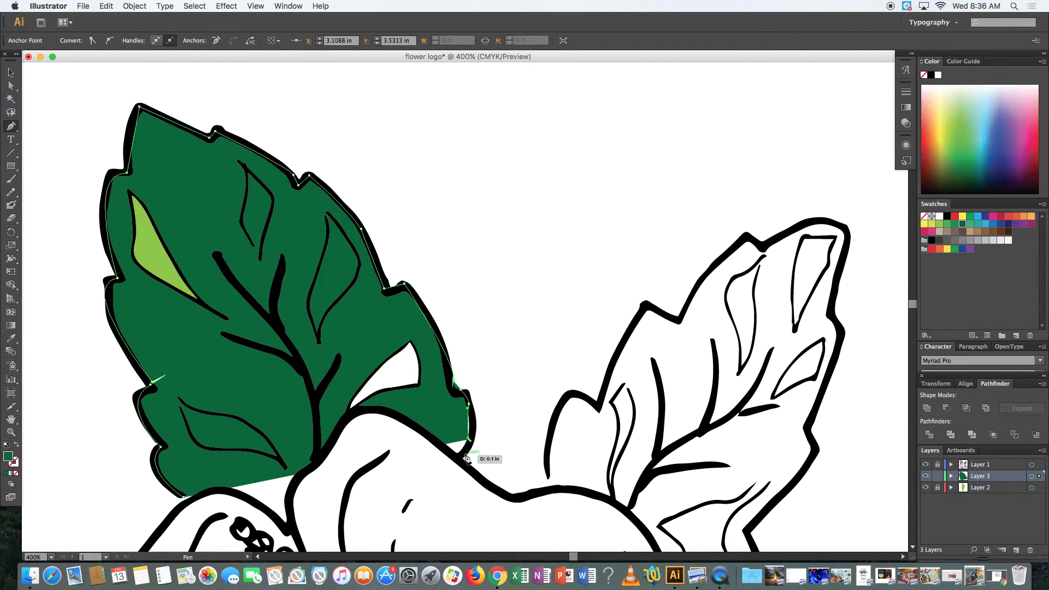
click(461, 454)
click(355, 414)
click(314, 463)
click(294, 490)
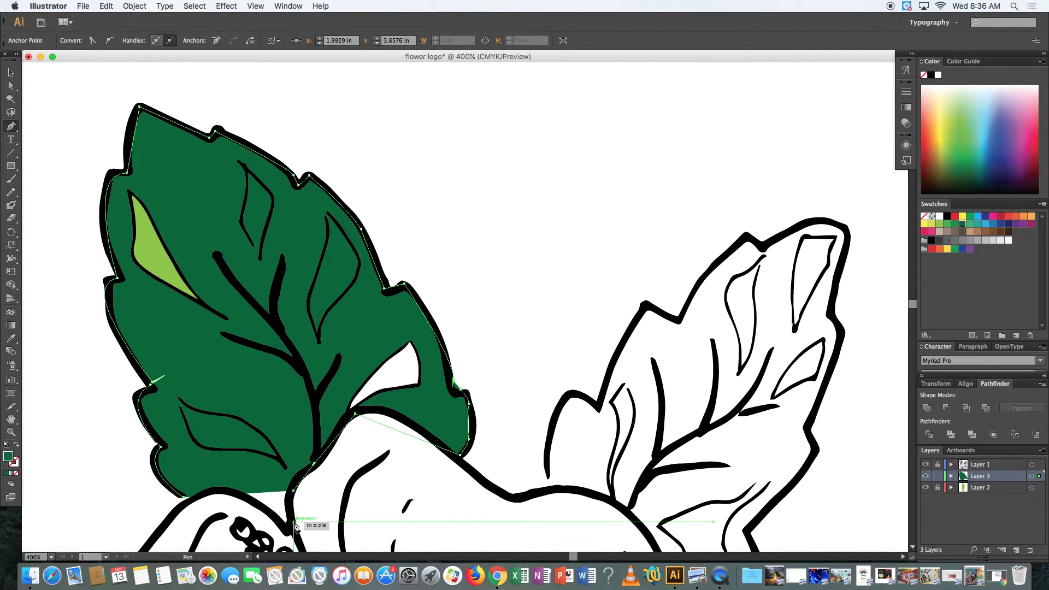
click(289, 525)
click(280, 527)
click(236, 495)
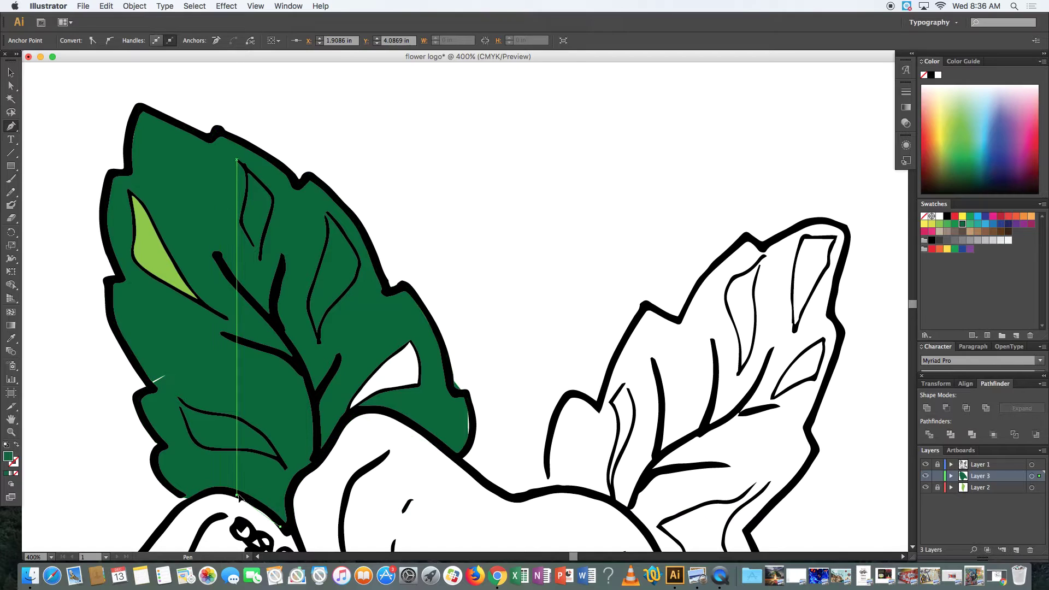
click(183, 499)
click(11, 73)
click(70, 110)
key(super+minus)
key(super+minus)
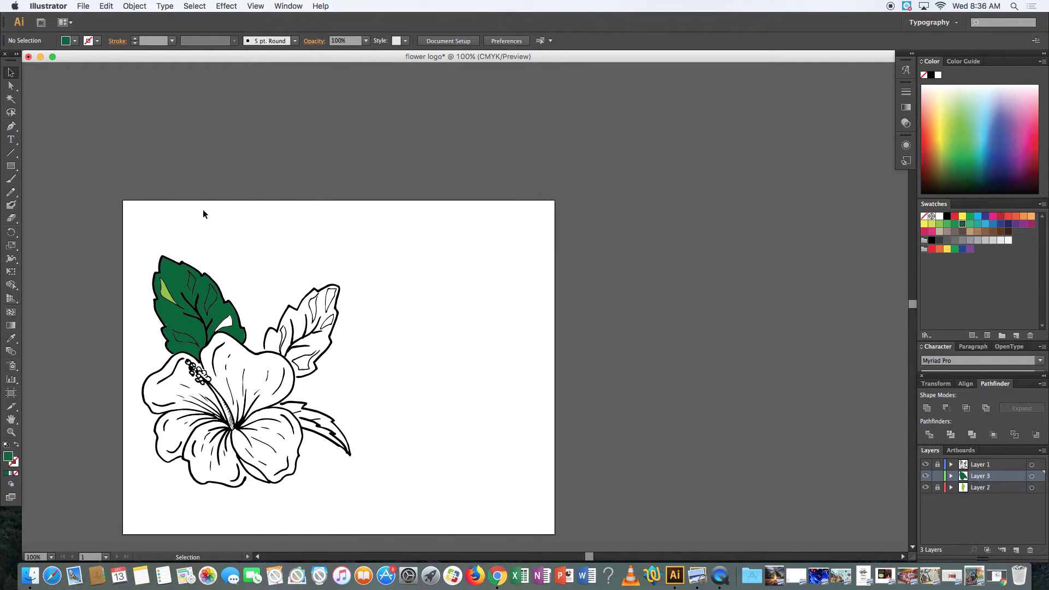
click(12, 87)
key(super+equal)
key(super+equal)
key(super+equal)
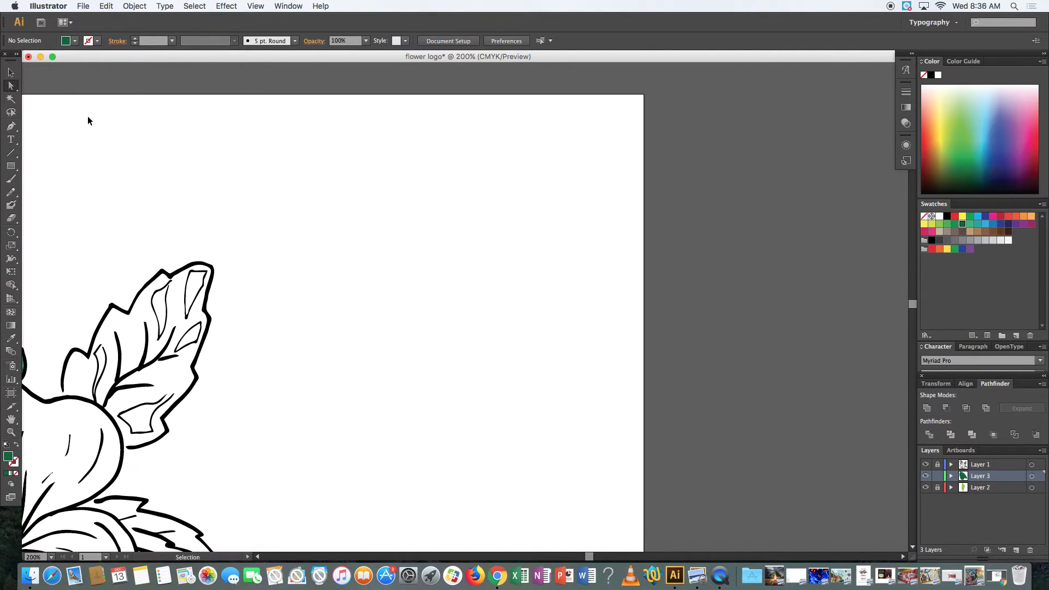
scroll(94, 171, left, 5)
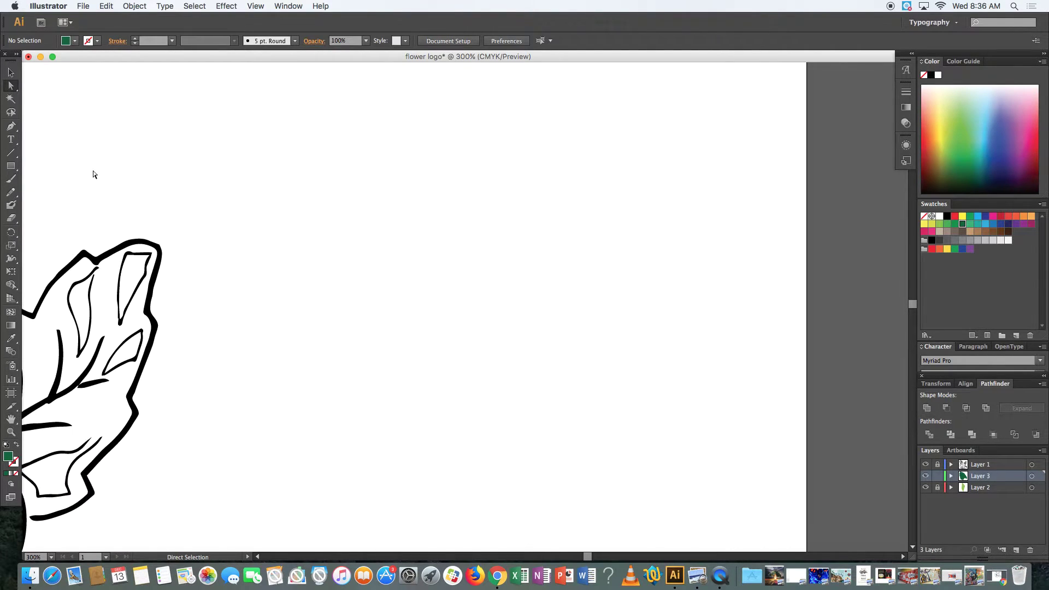
scroll(94, 175, left, 5)
scroll(96, 183, down, 6)
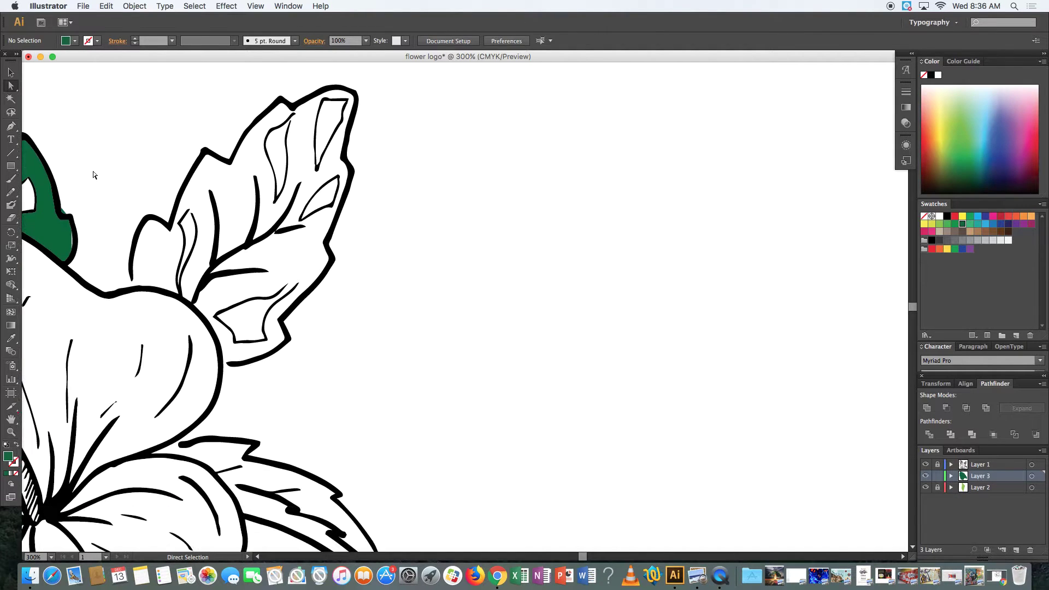
scroll(98, 192, left, 6)
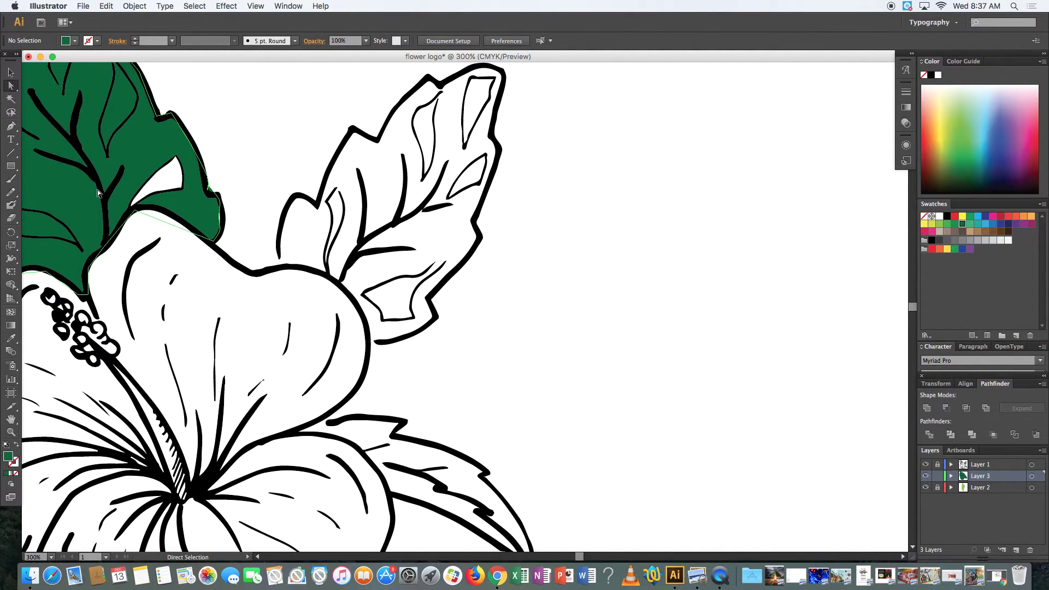
scroll(97, 189, left, 5)
scroll(96, 192, down, 5)
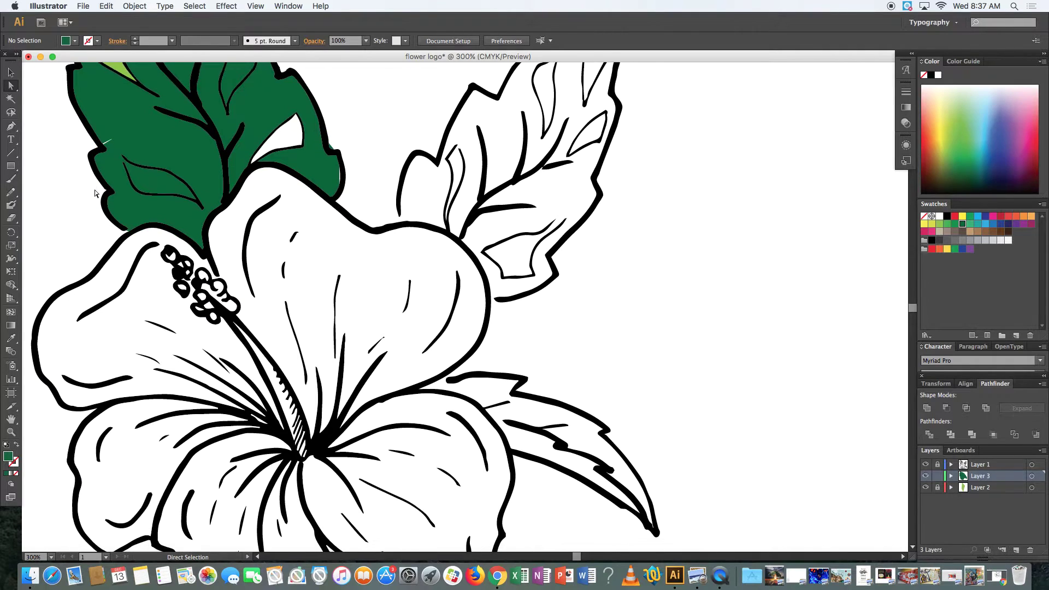
scroll(93, 194, down, 3)
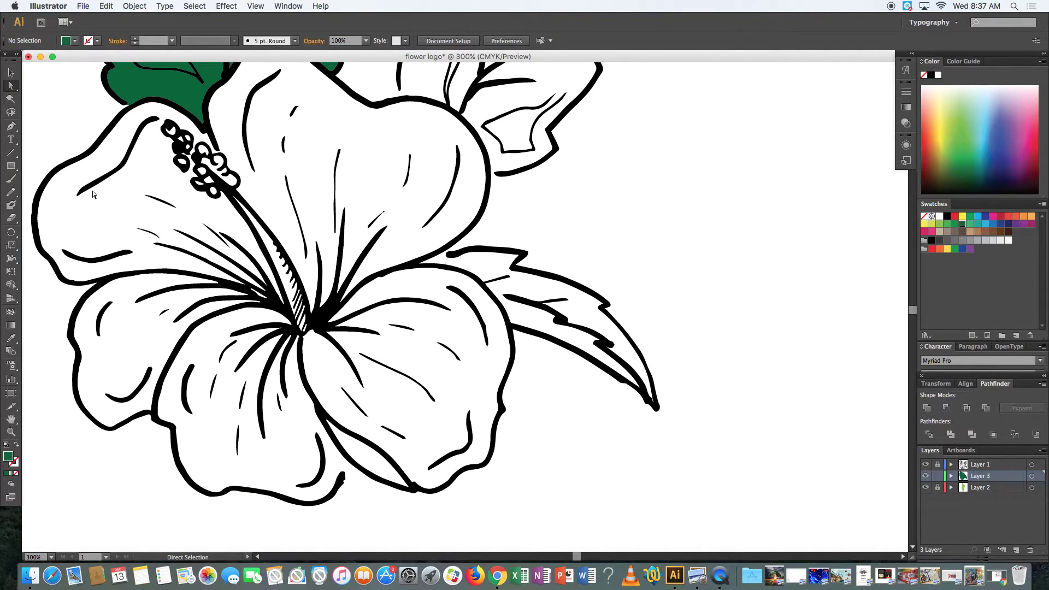
key(super+equal)
key(super+equal)
key(super+equal)
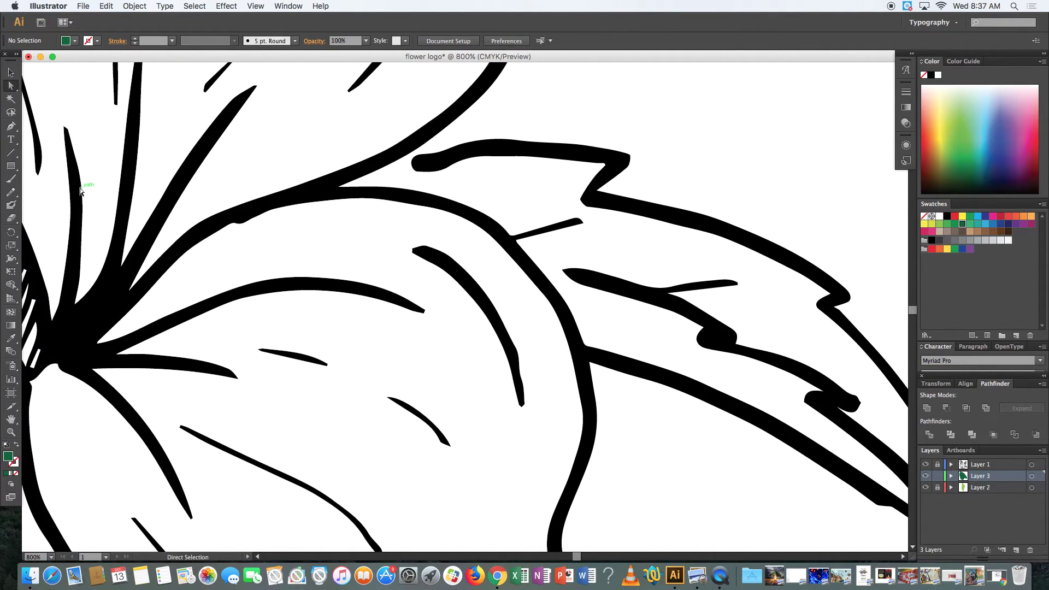
scroll(80, 190, down, 10)
scroll(84, 209, up, 5)
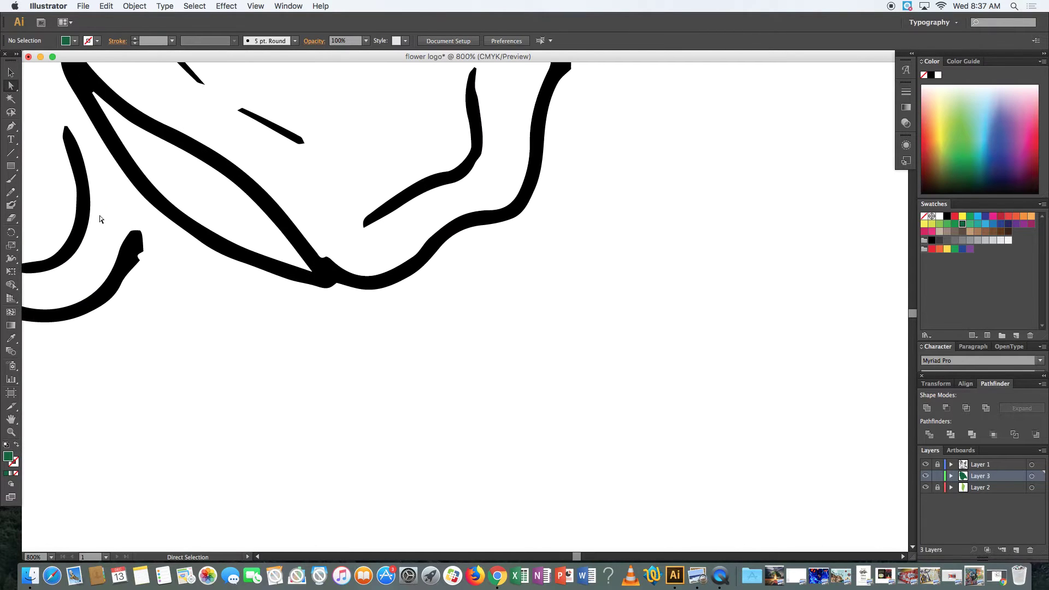
key(super+minus)
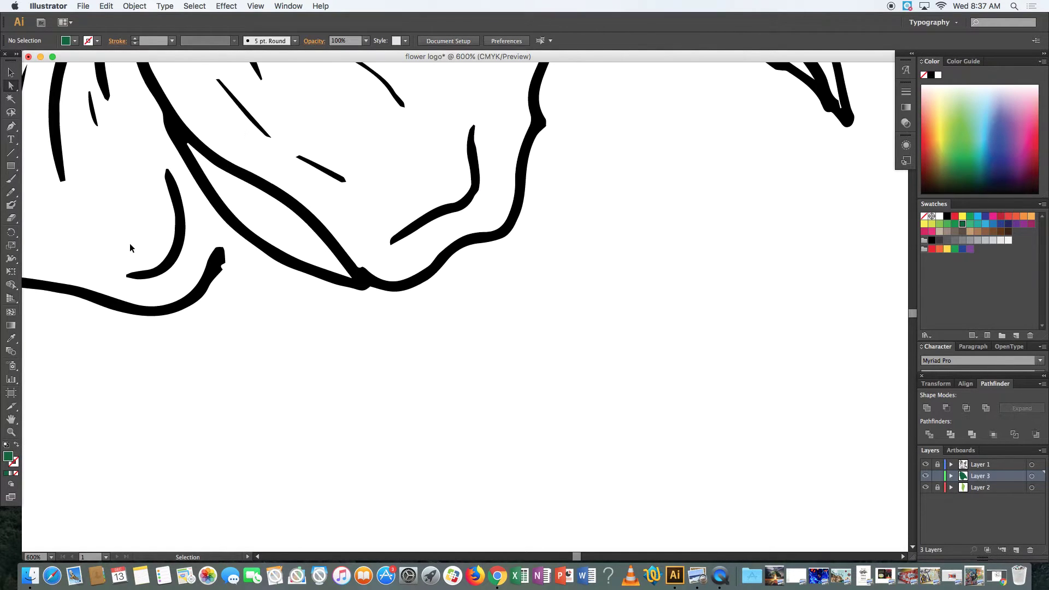
key(super+equal)
key(super+equal)
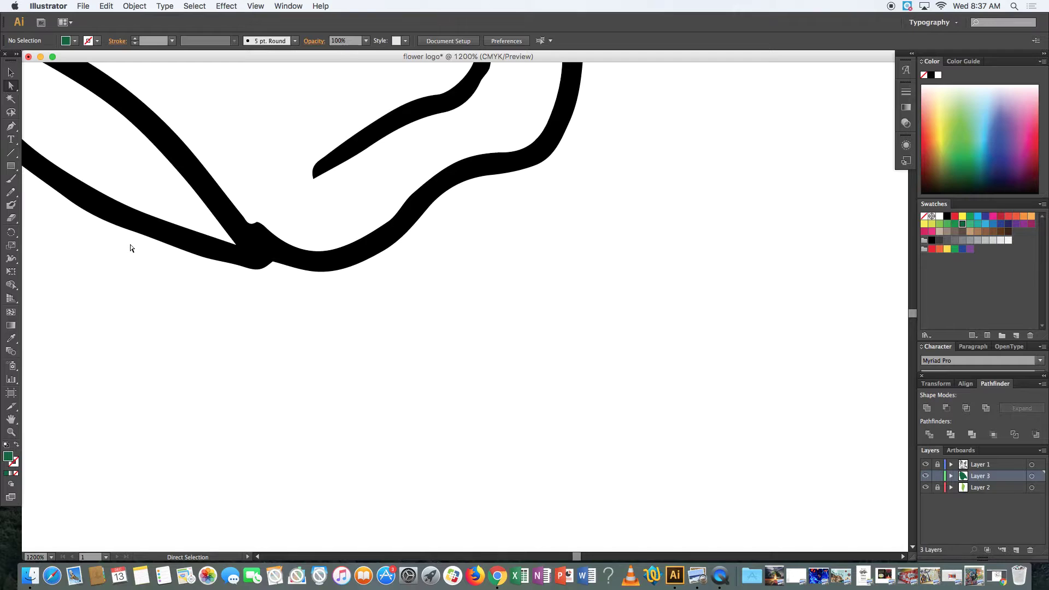
scroll(129, 246, left, 8)
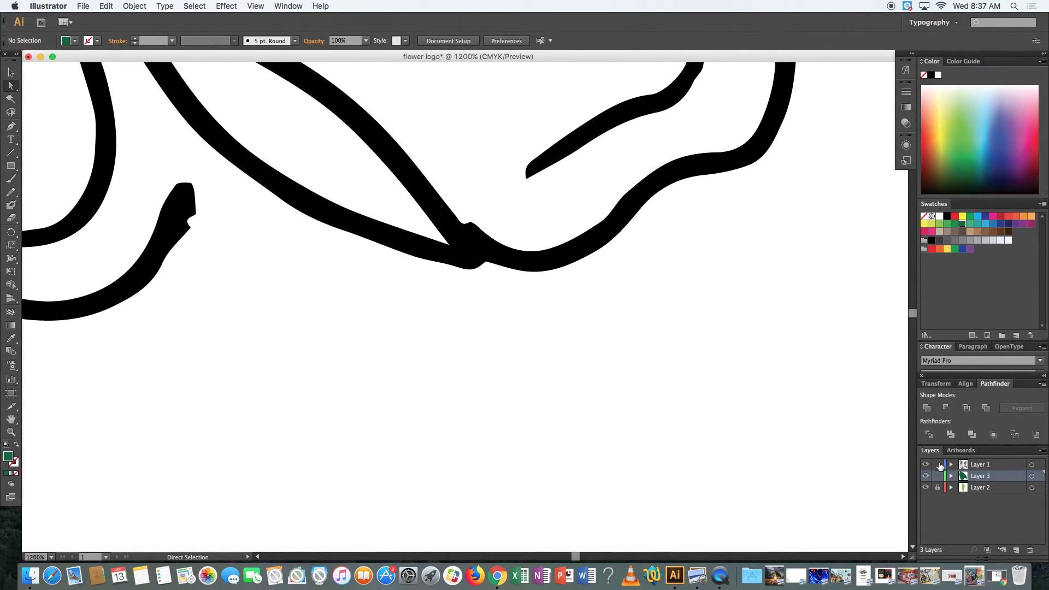
Pull the leaf's tip anchor up to the neighbouring line and smooth its left and lower edges
click(169, 211)
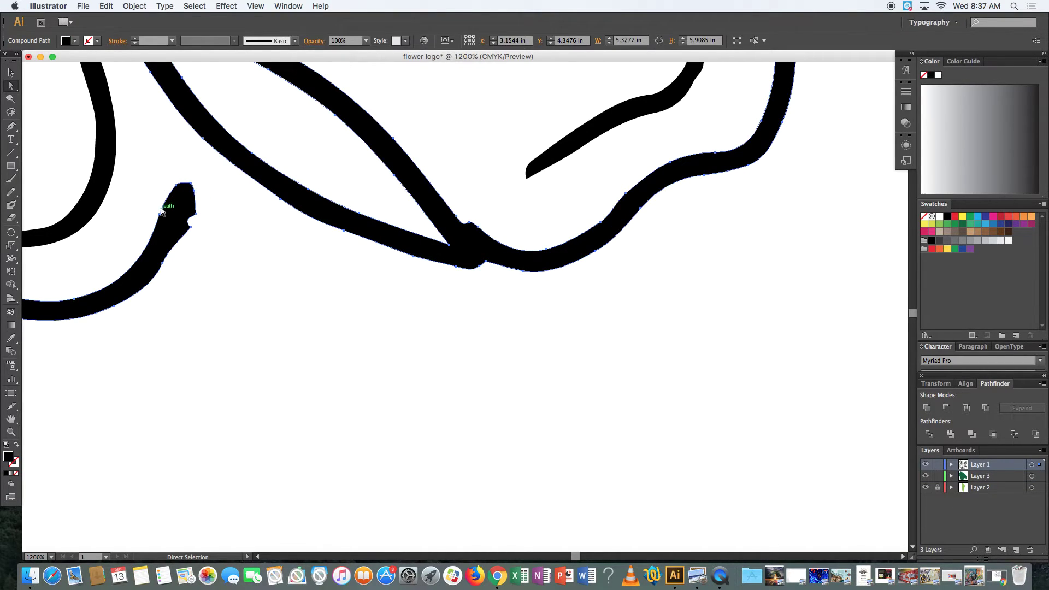
click(197, 218)
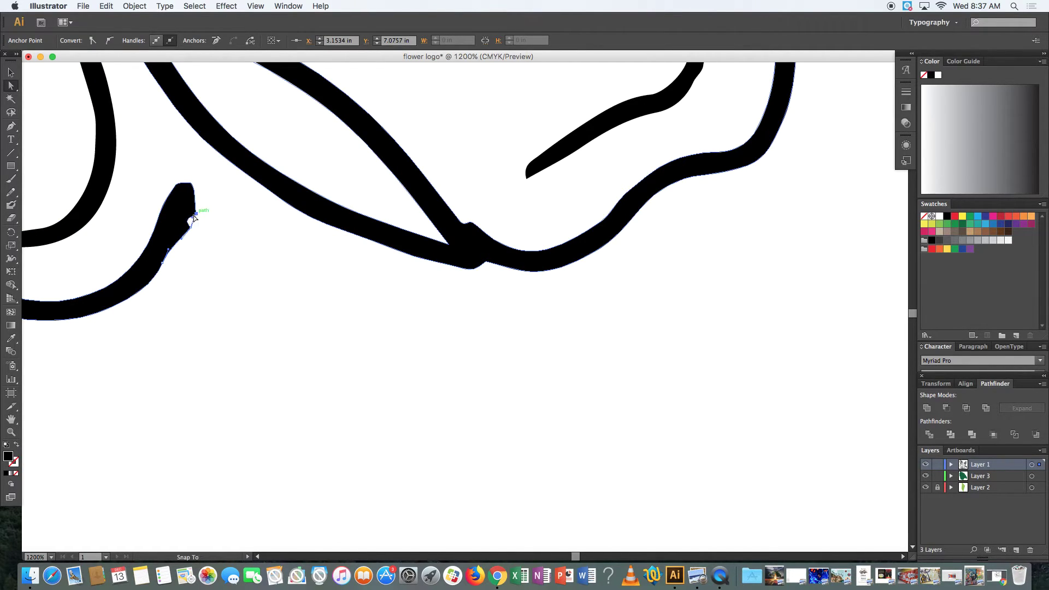
drag(190, 186, 203, 139)
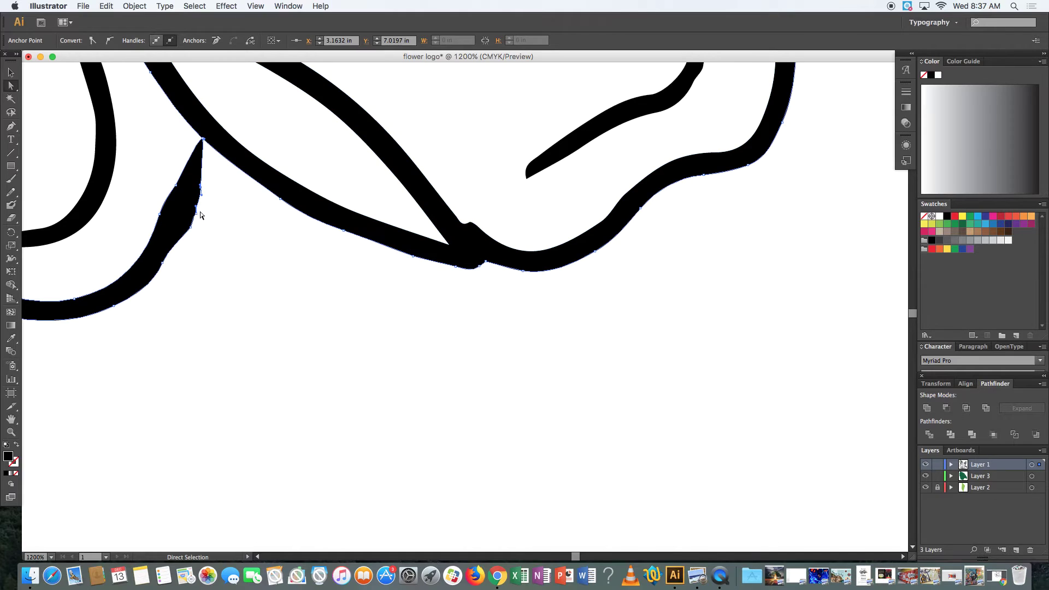
drag(161, 214, 181, 184)
click(176, 191)
click(170, 268)
drag(171, 268, 176, 262)
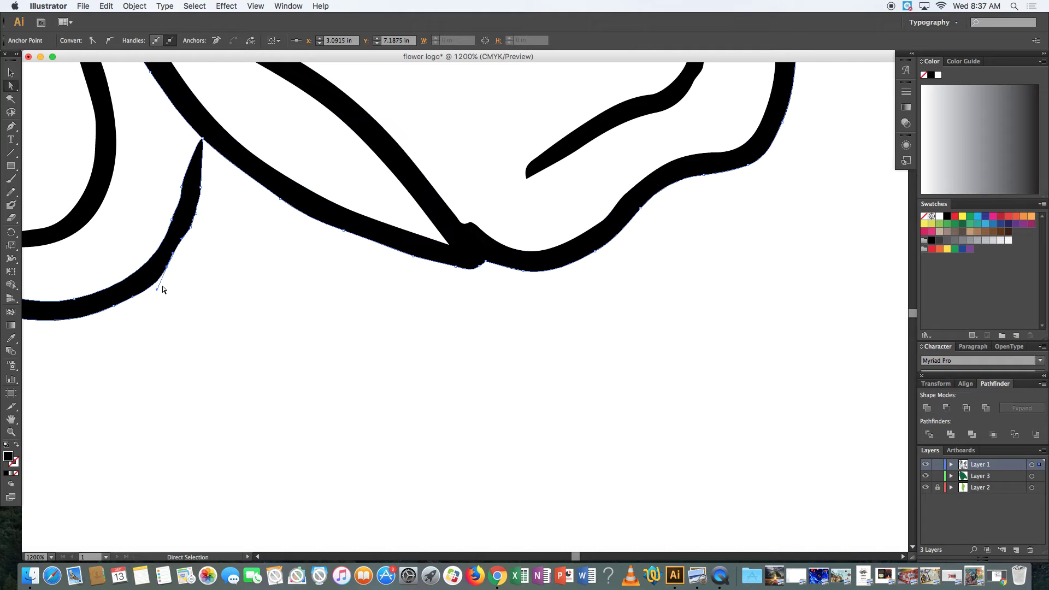
click(222, 293)
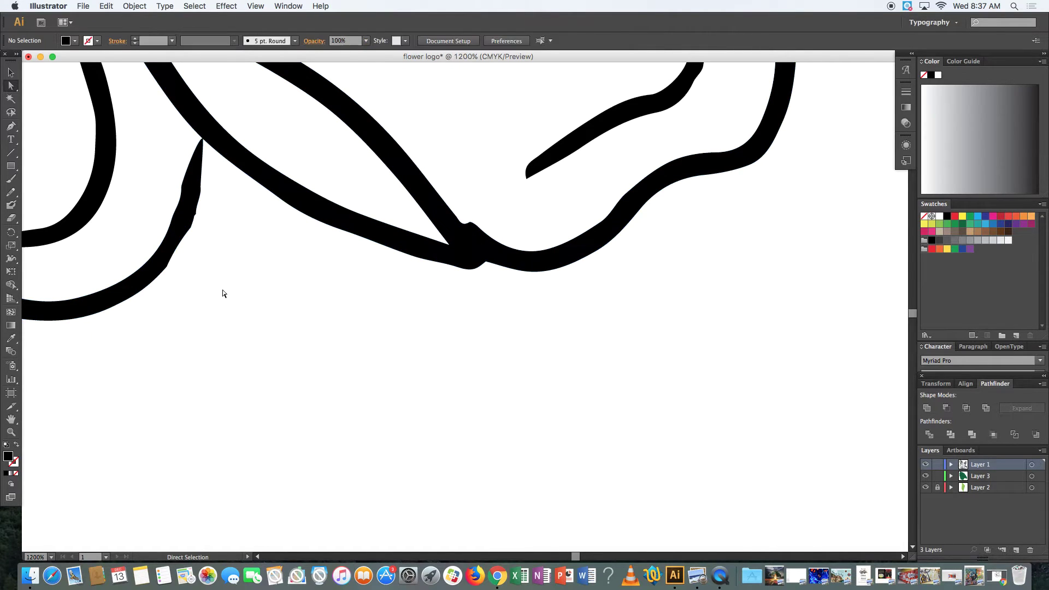
Fill the two upper petals with the magenta swatch
key(super+minus)
key(super+minus)
key(super+minus)
key(super+minus)
key(super+minus)
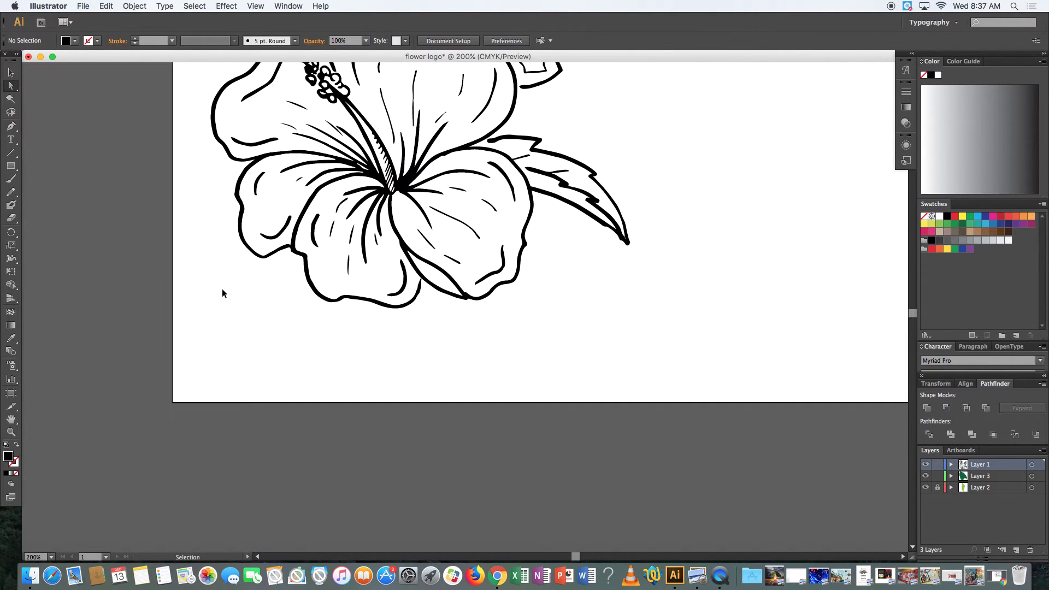
scroll(222, 293, up, 10)
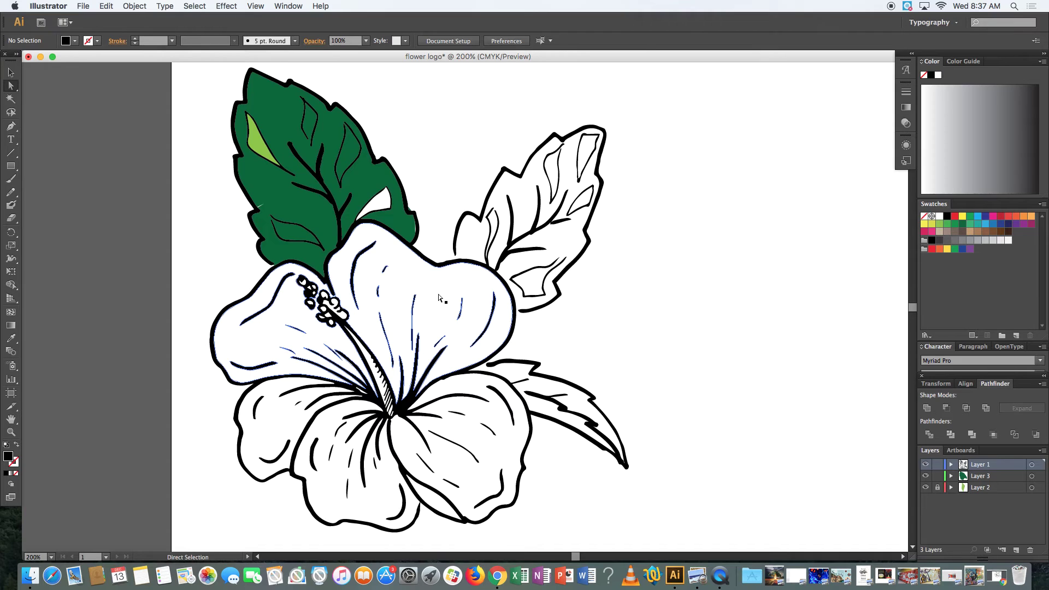
click(377, 265)
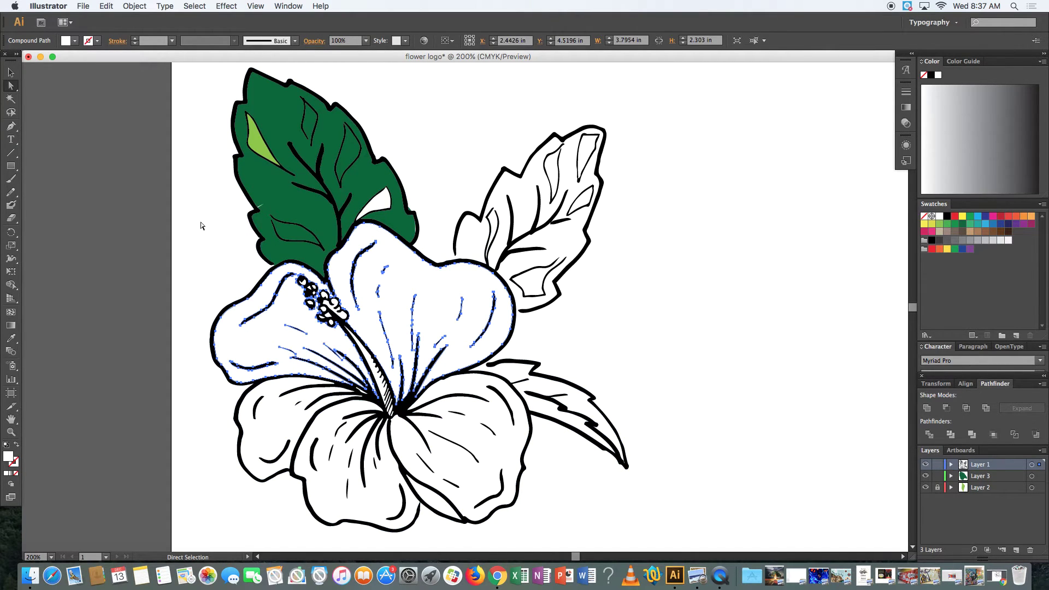
click(74, 43)
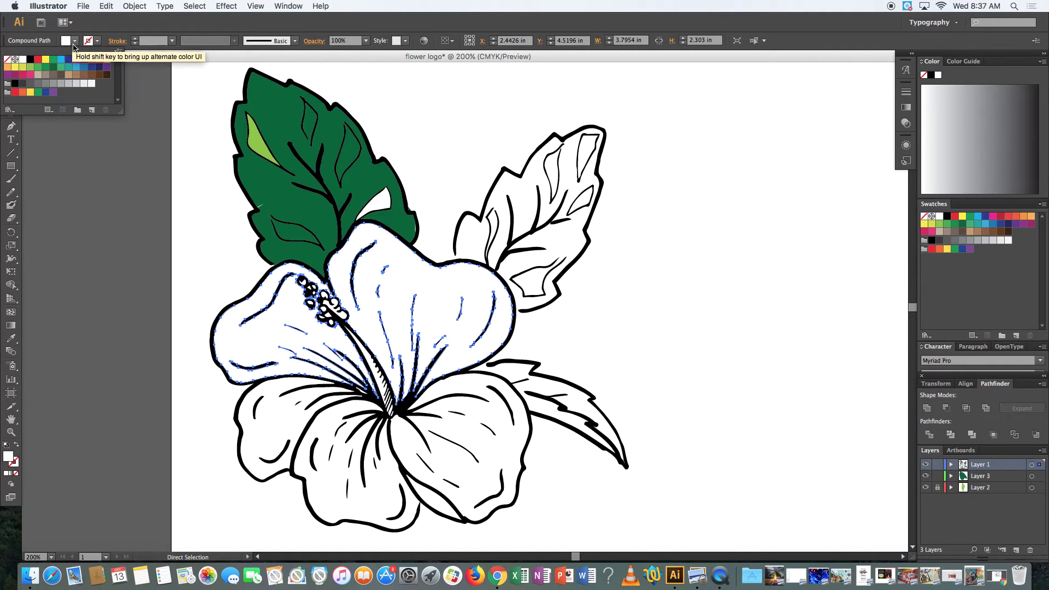
click(23, 75)
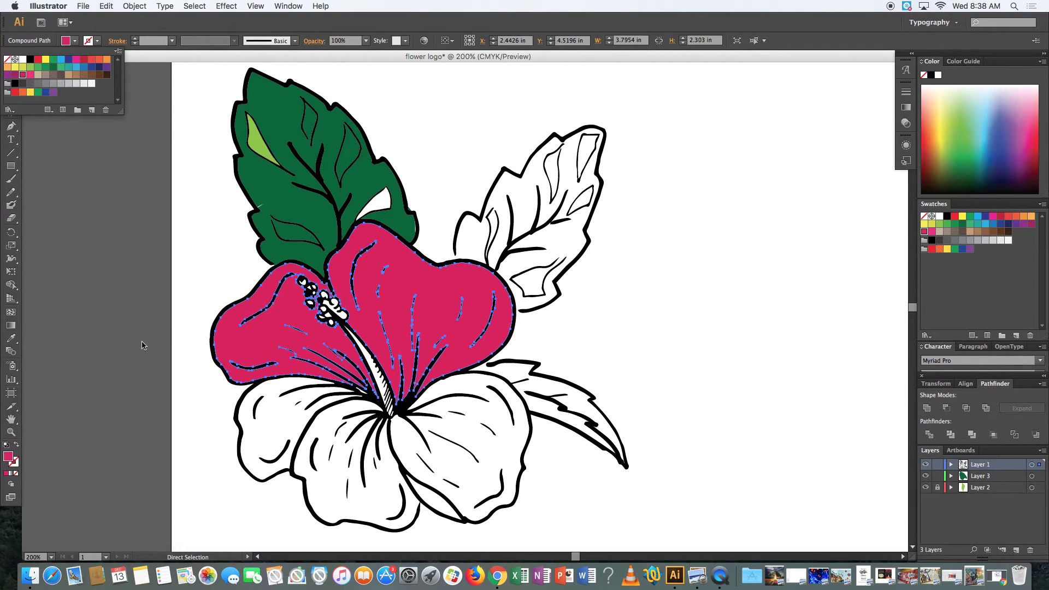
click(121, 353)
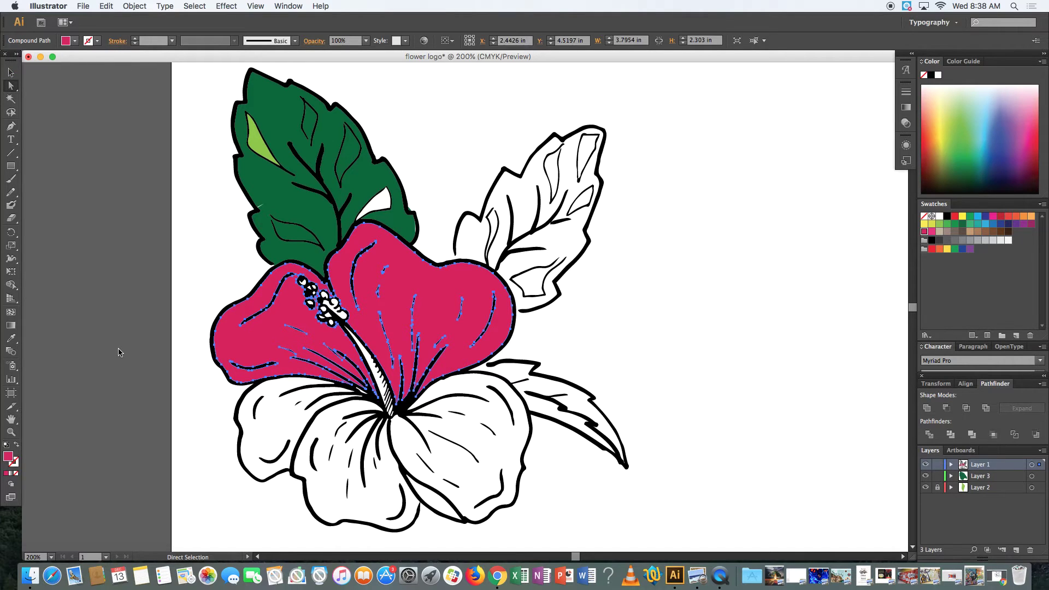
click(120, 353)
Fill the lower-left petal with magenta
click(273, 438)
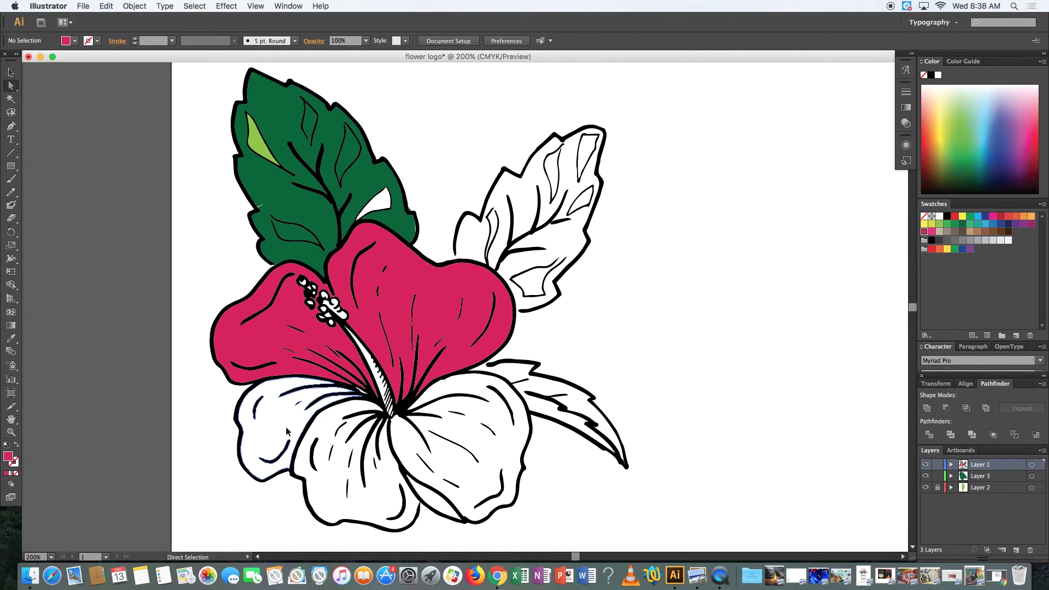
click(75, 41)
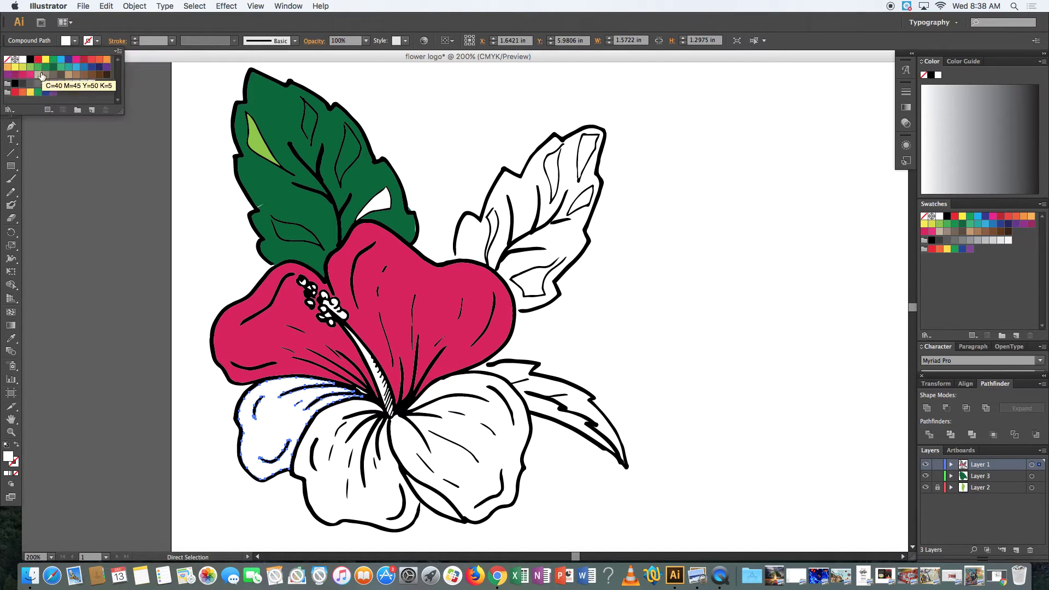
click(23, 74)
click(327, 490)
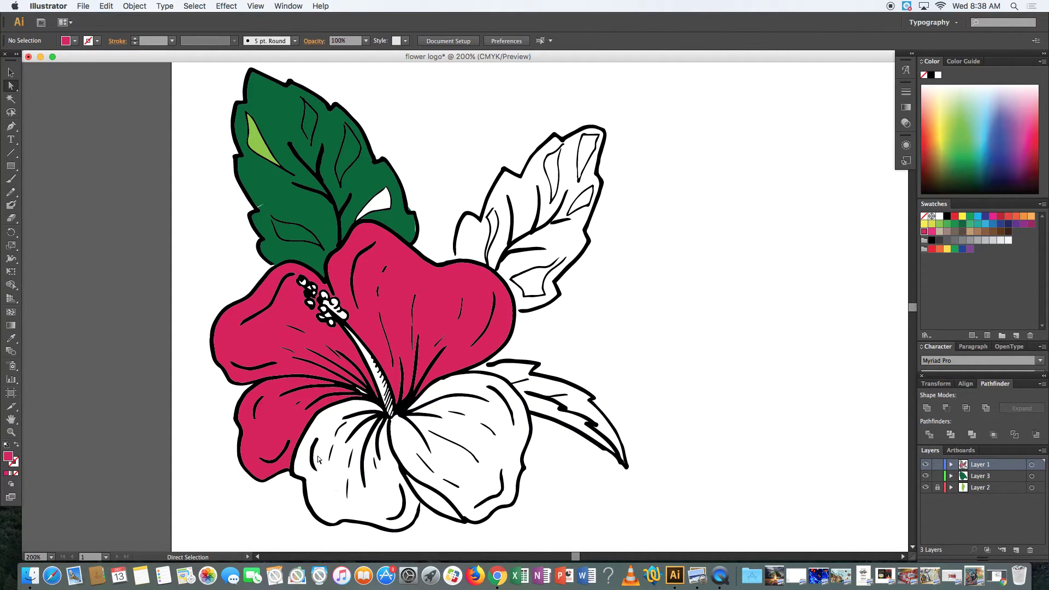
Fill the lower-right petal with magenta
click(318, 455)
click(326, 488)
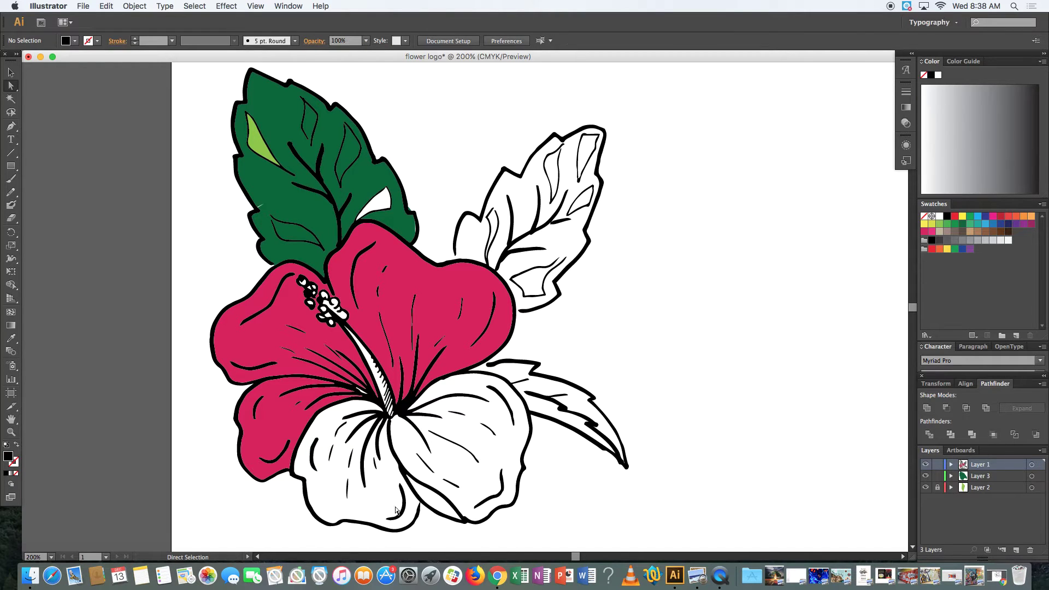
click(458, 476)
click(74, 40)
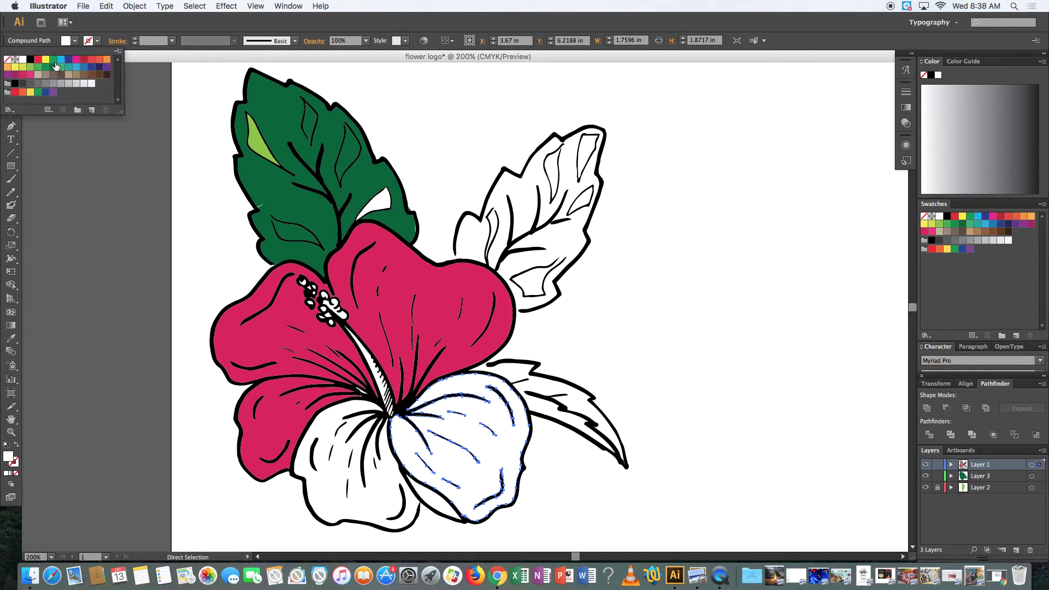
click(22, 74)
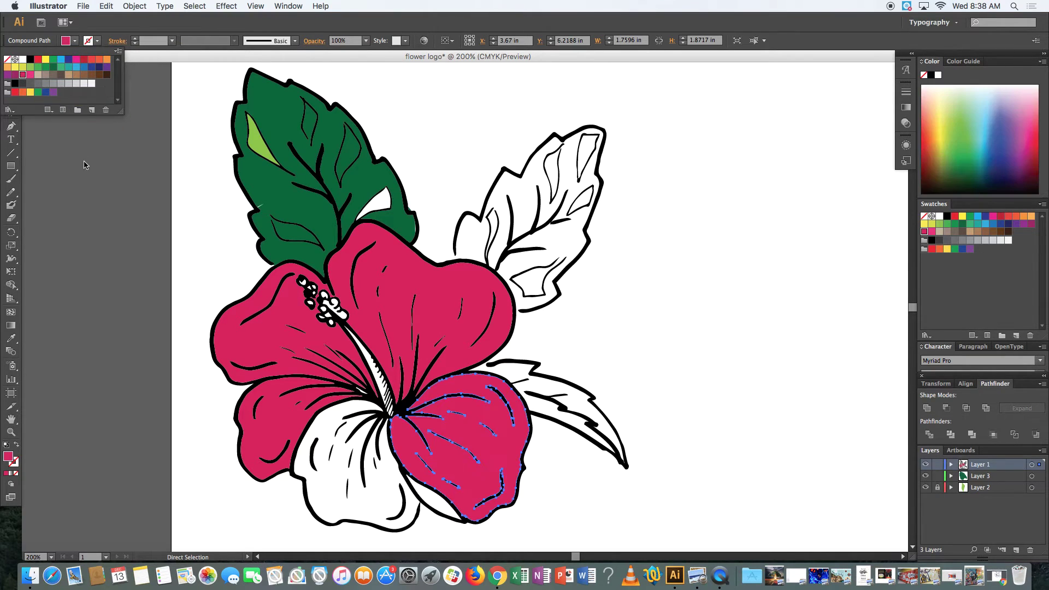
Fill the small white sliver beside the lower-right petal with magenta too
click(430, 503)
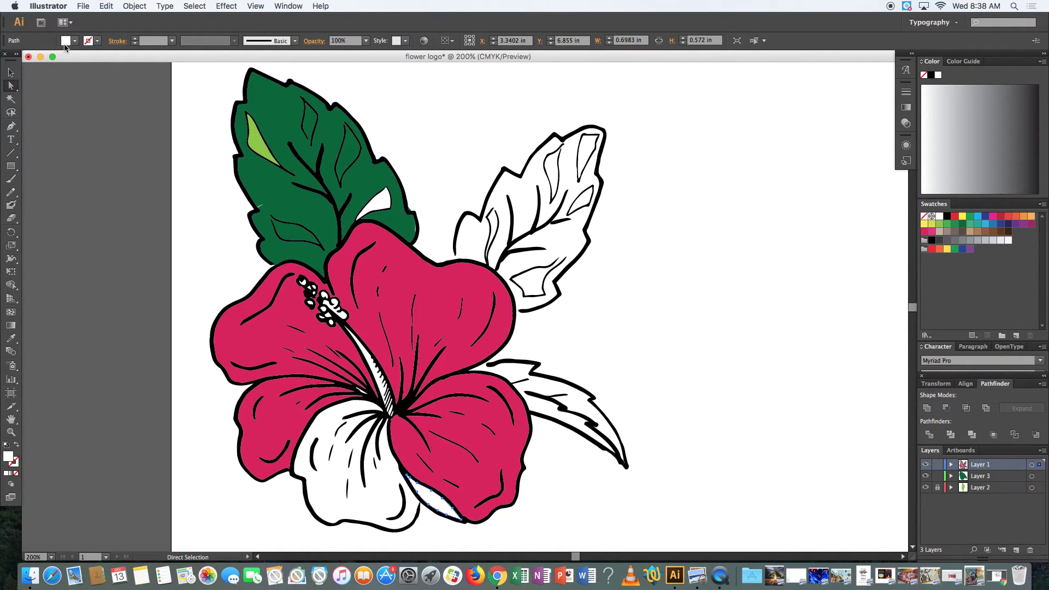
click(66, 41)
click(23, 74)
click(73, 220)
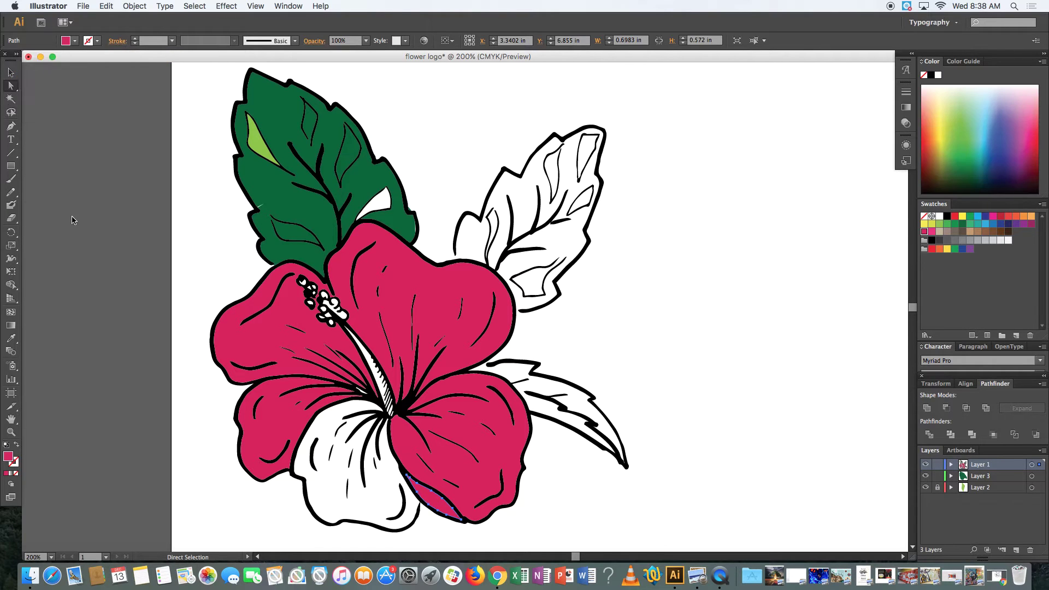
scroll(76, 220, right, 5)
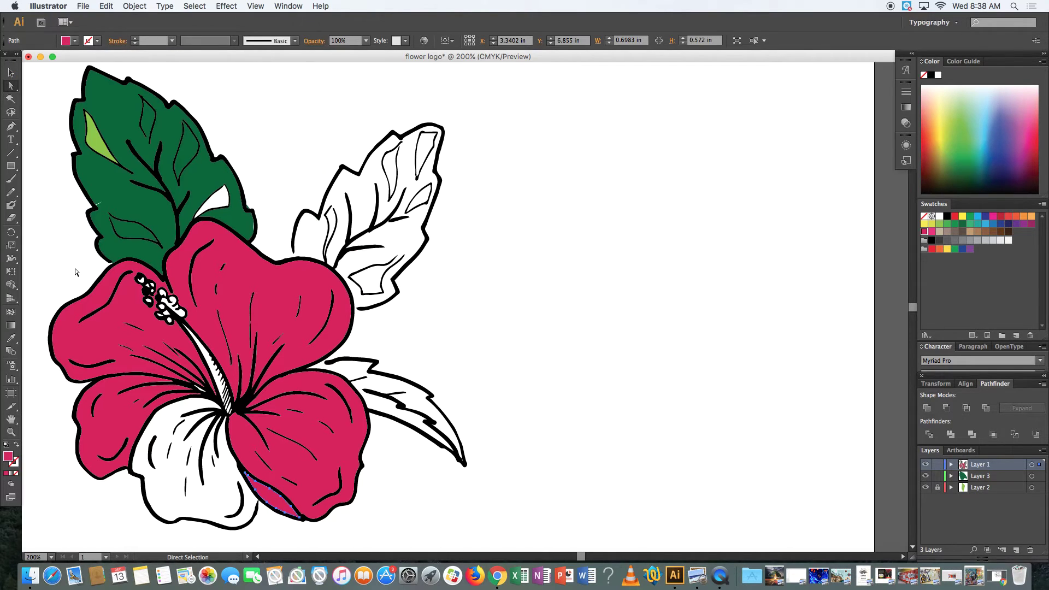
click(158, 490)
scroll(156, 489, left, 2)
scroll(156, 489, up, 1)
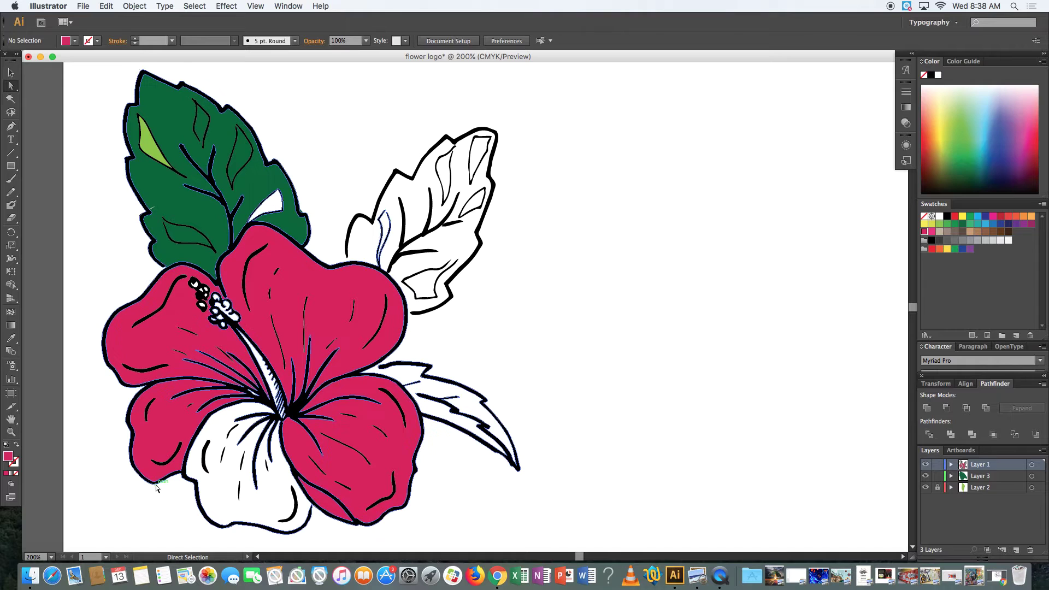
scroll(157, 489, down, 1)
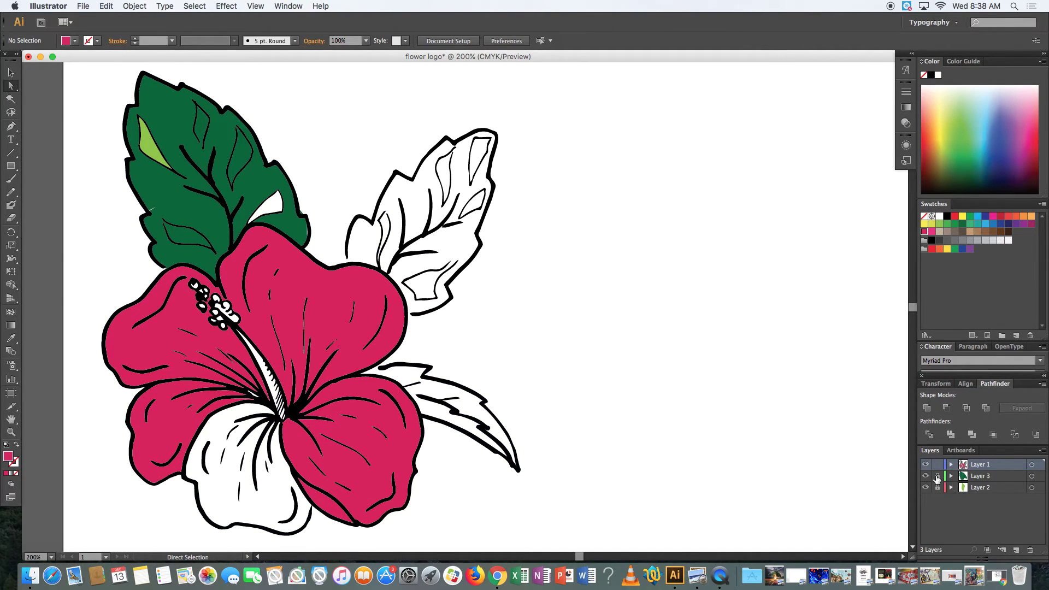
Lock Layer 1 and Layer 3, then add a new Layer 4 for the title
click(937, 476)
click(937, 464)
click(1016, 550)
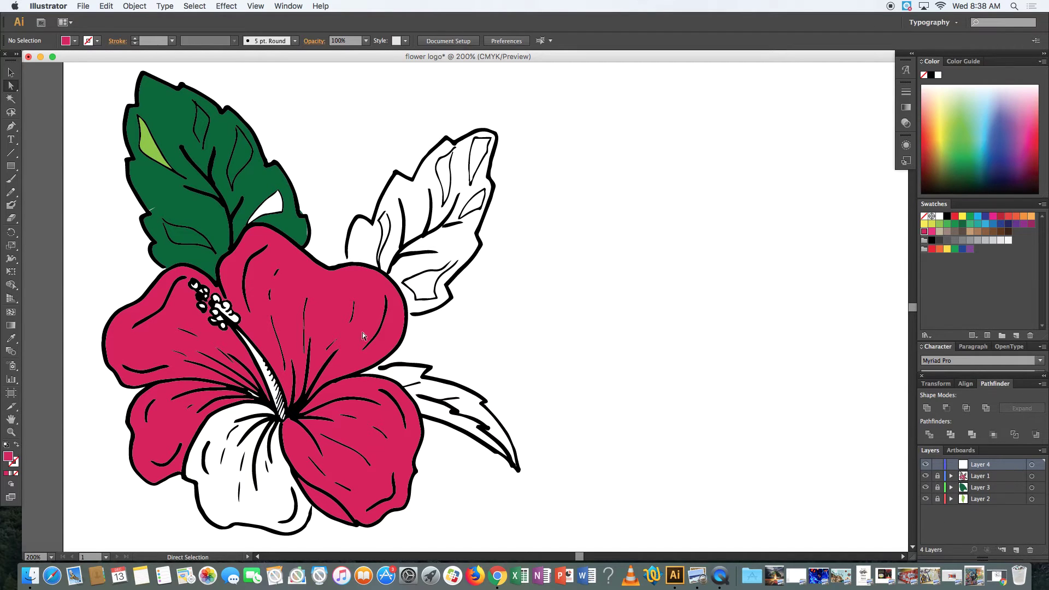
Type the title 'Lucy's Luau Restaurant' to the right of the flower
click(10, 140)
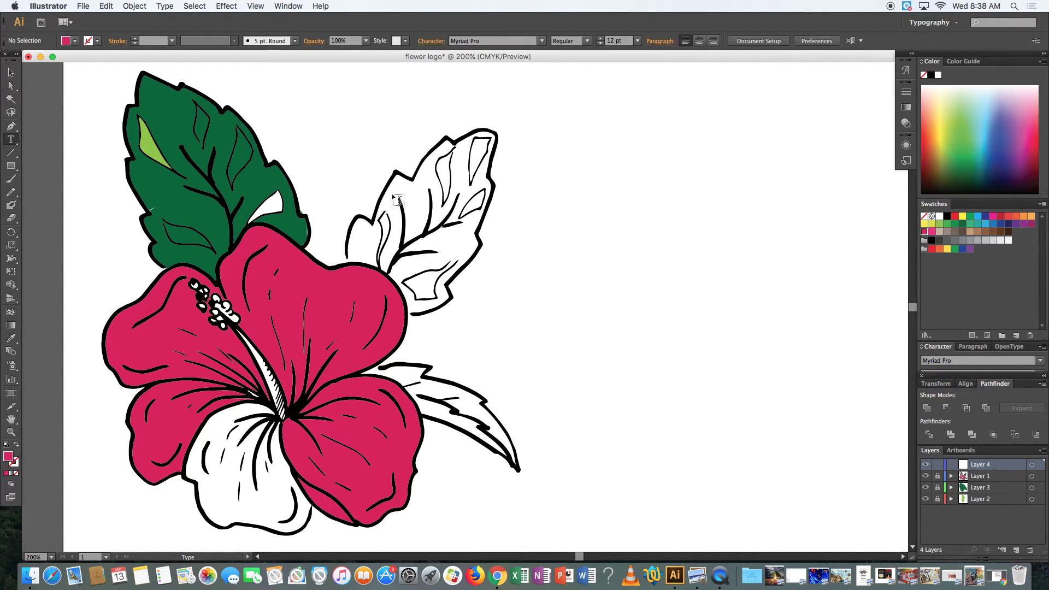
click(524, 323)
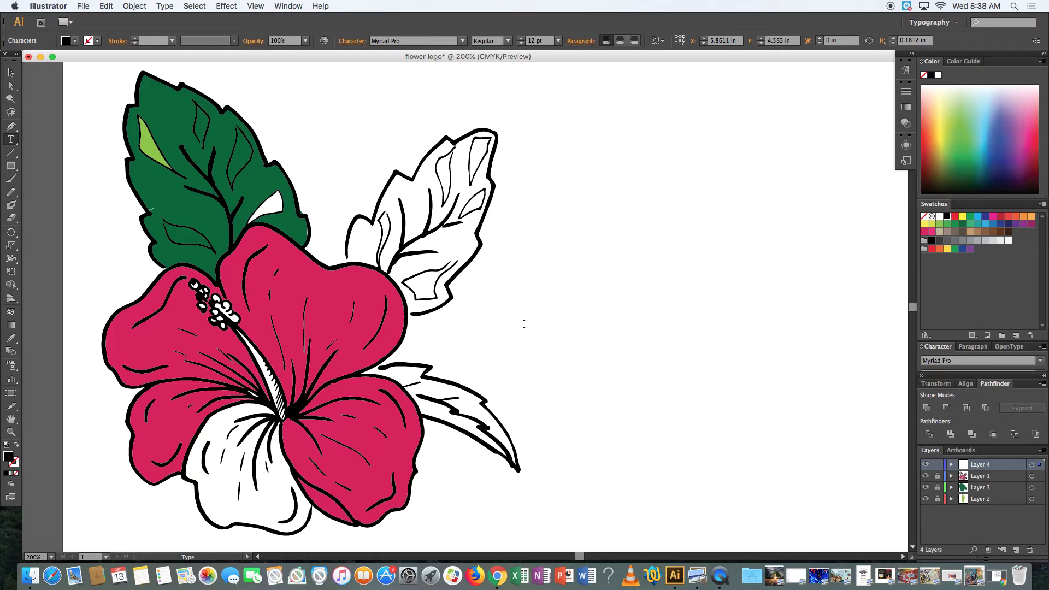
text(Lucy’s Luau Rest)
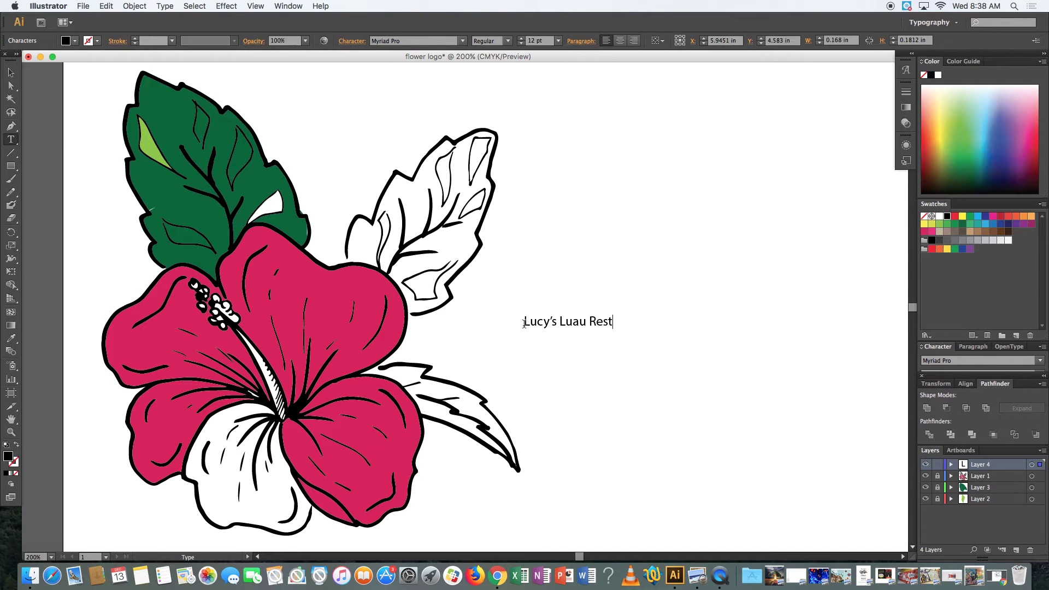
text(aurant)
Set the whole title in the Bromello script font
key(super+a)
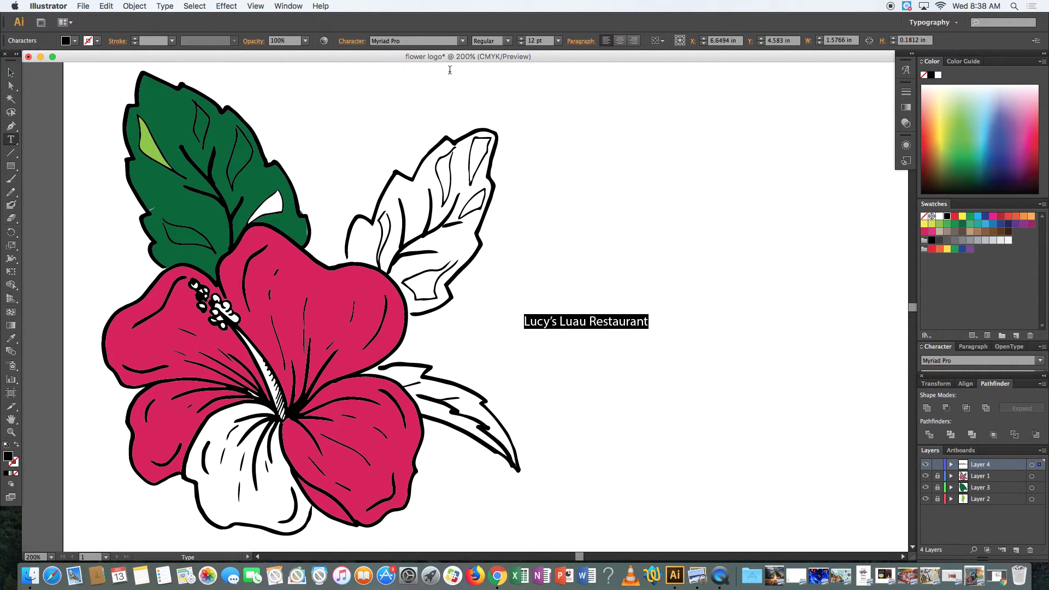
click(420, 39)
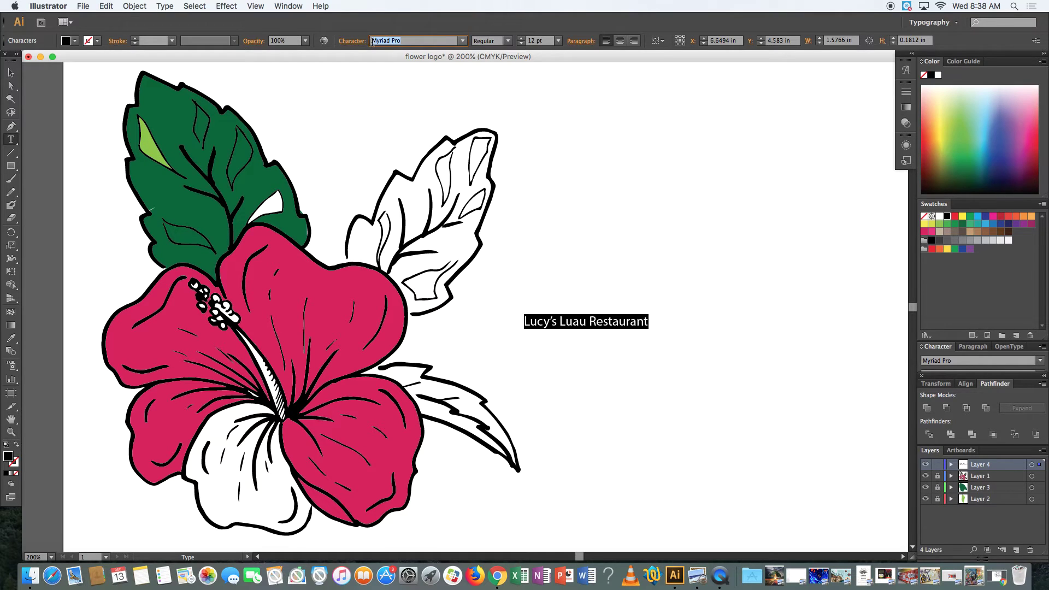
text(Stea)
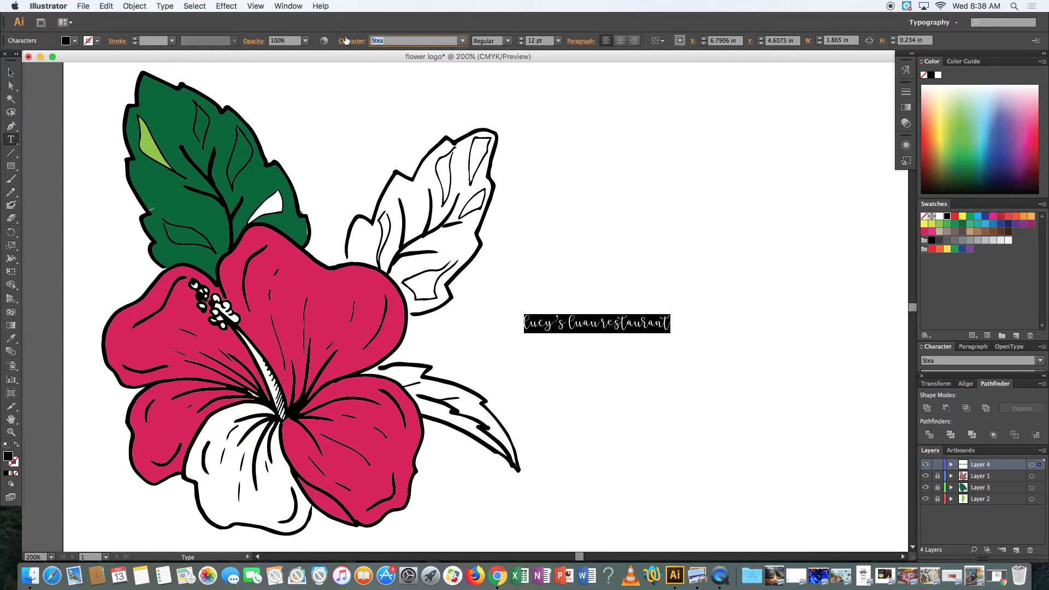
text(Bro)
key(Return)
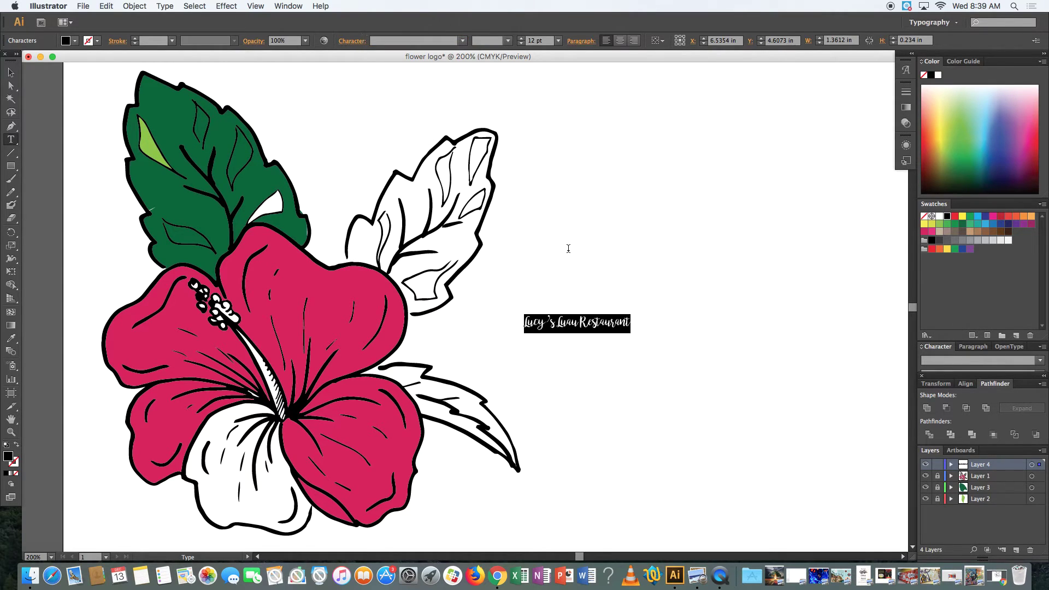
click(567, 322)
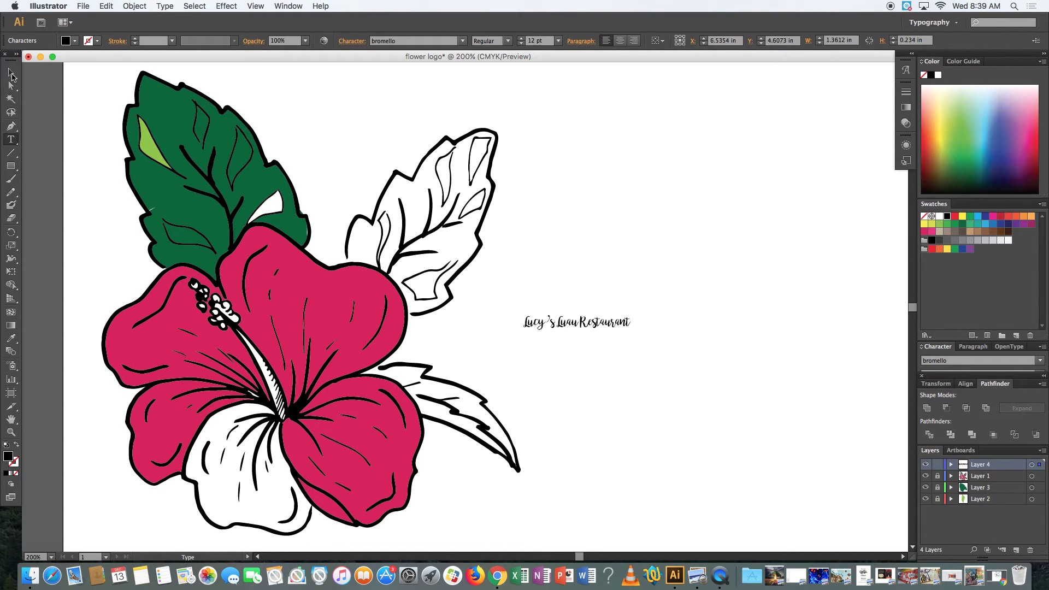
Scale the restaurant name up to about 56.54 pt and move it onto the hibiscus
click(11, 75)
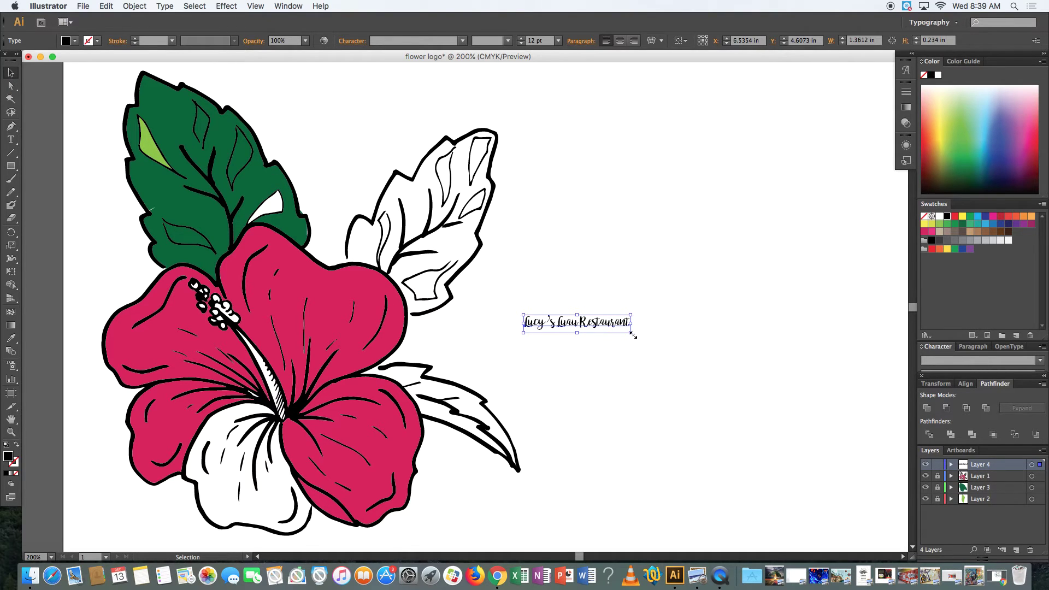
drag(632, 334, 881, 484)
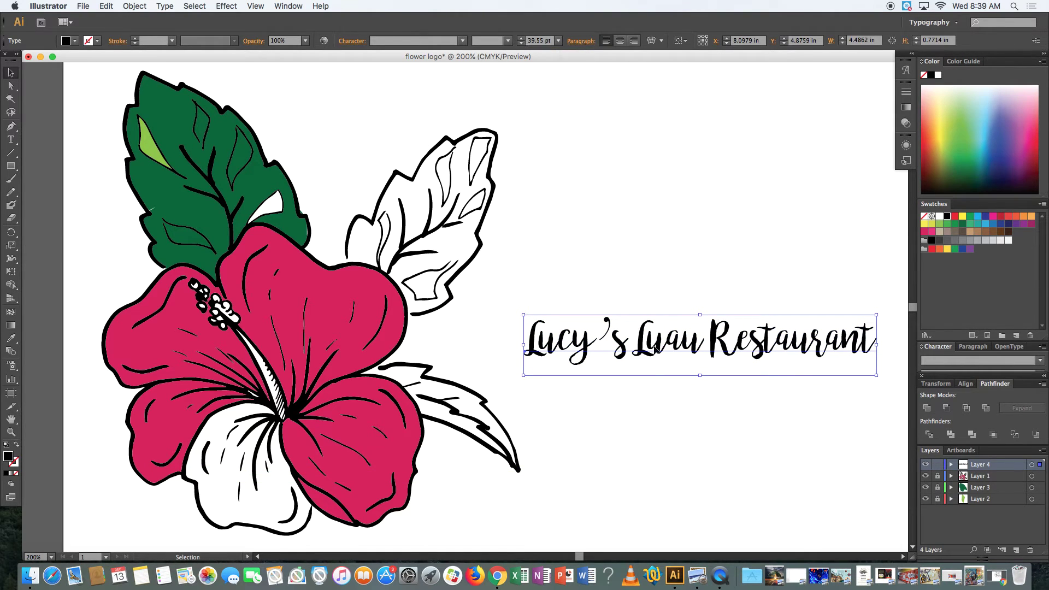
drag(685, 336, 273, 348)
drag(464, 387, 616, 440)
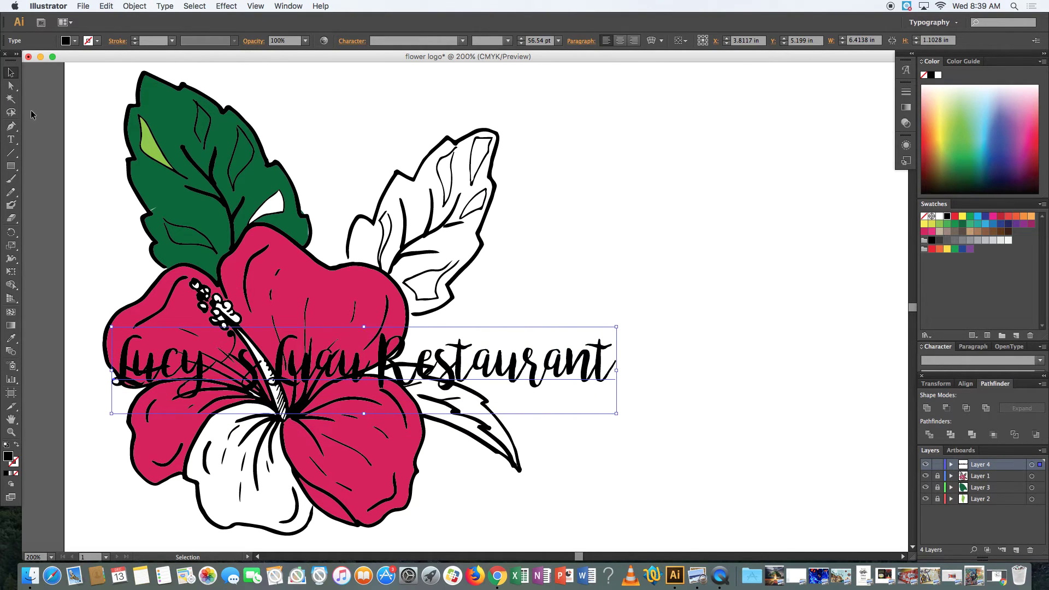
Recolour the restaurant name text orange from the Fill swatches
click(11, 139)
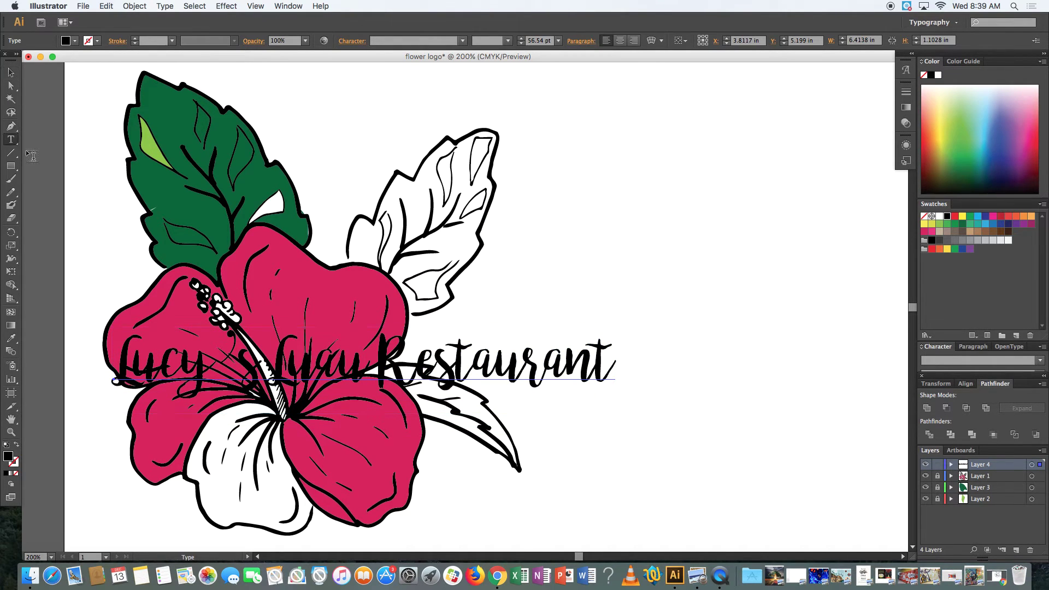
triple_click(381, 374)
click(66, 40)
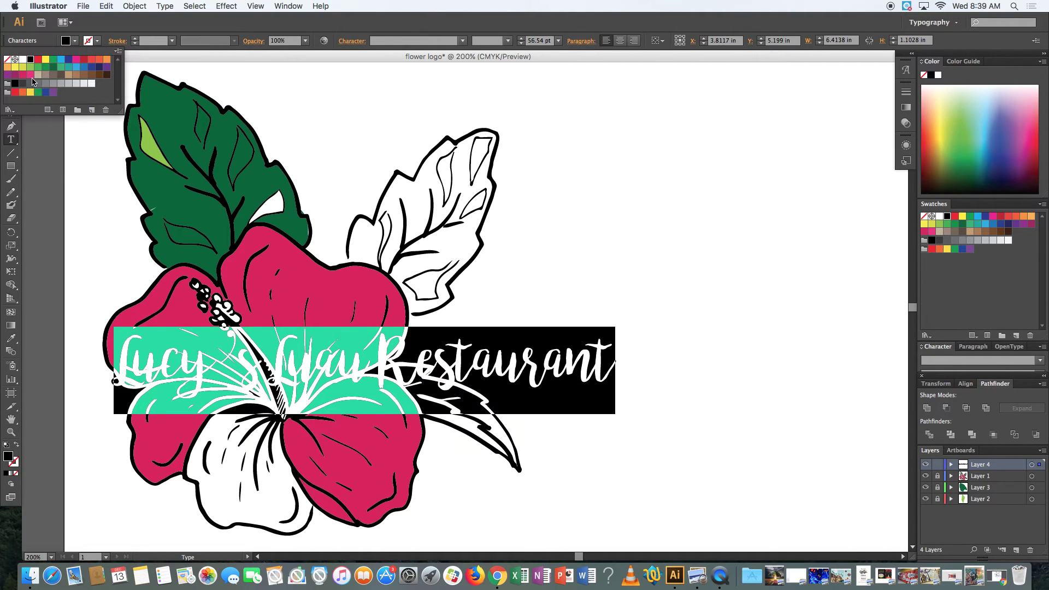
click(106, 59)
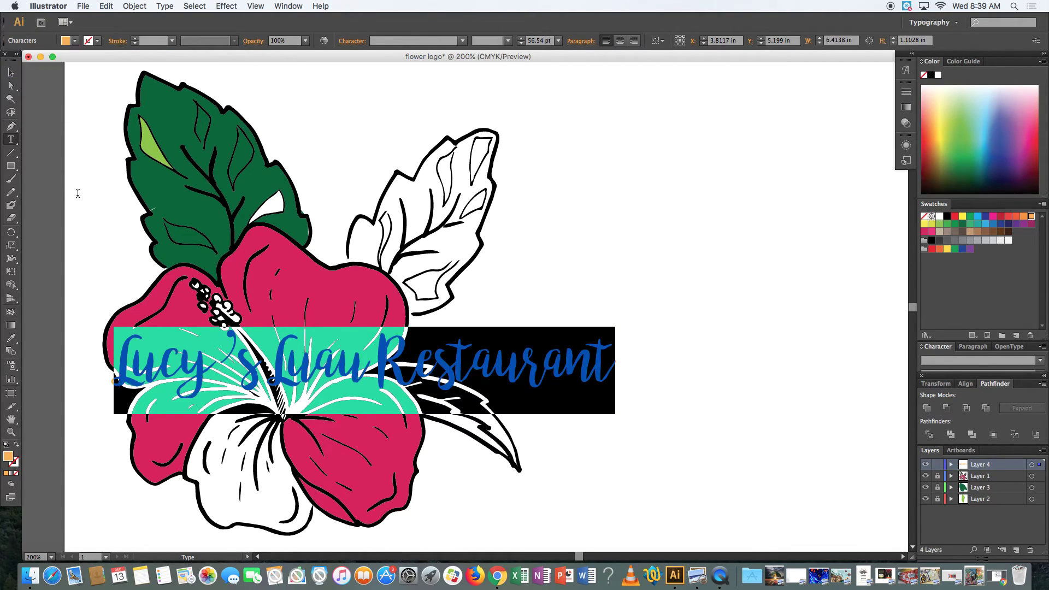
key(Escape)
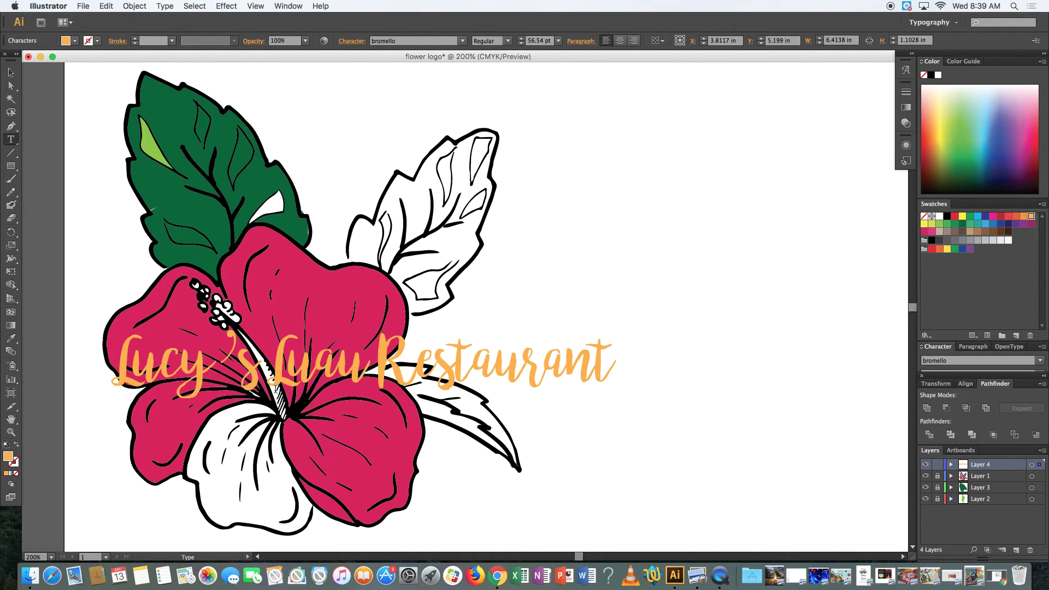
triple_click(293, 378)
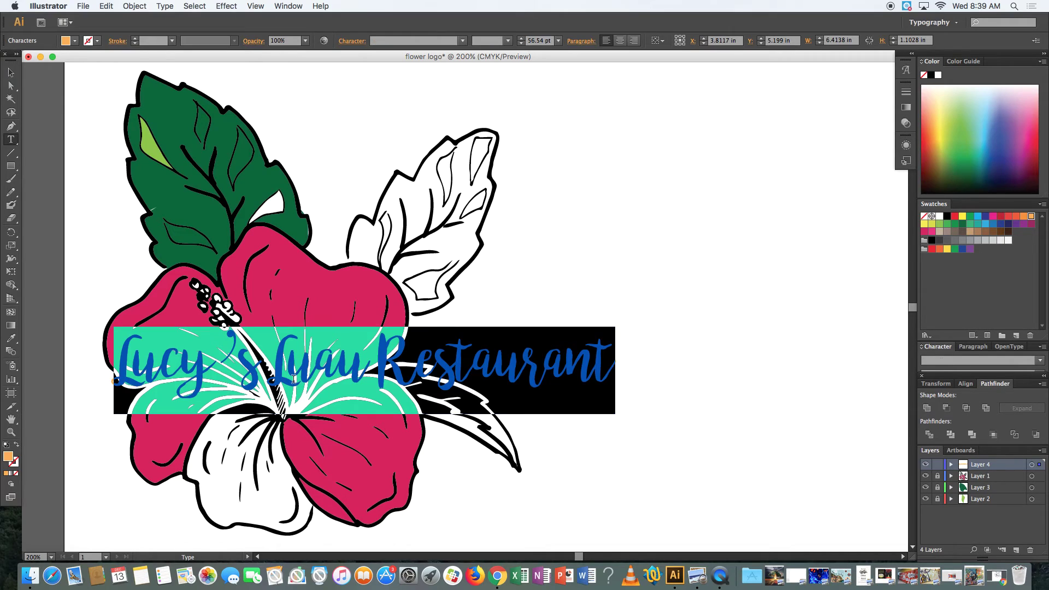
key(Escape)
Delete the straight title and draw an unfilled Pen curve from the pink petal arcing down-right
key(Delete)
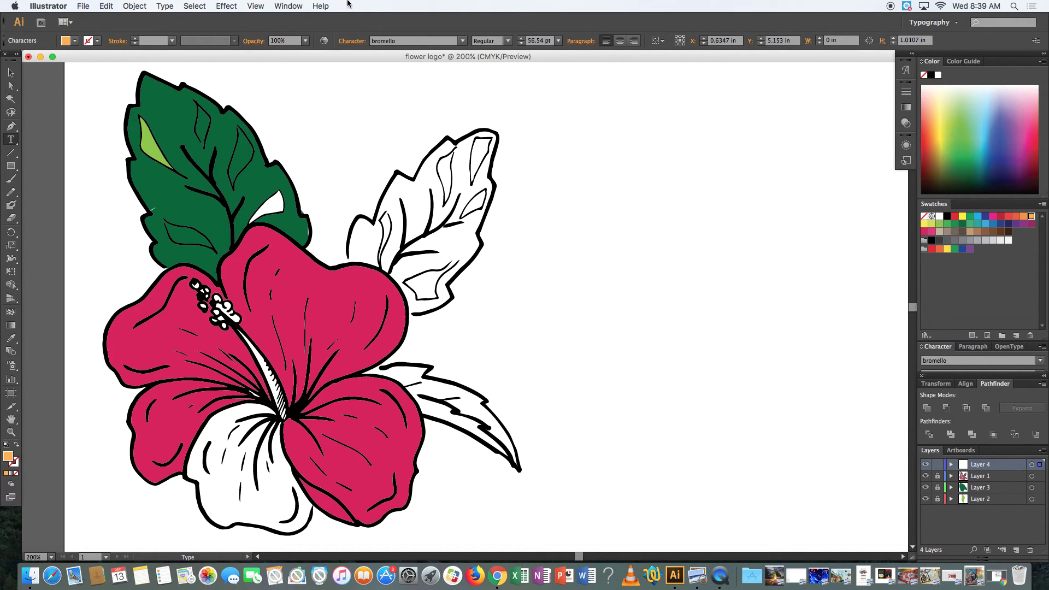
click(12, 127)
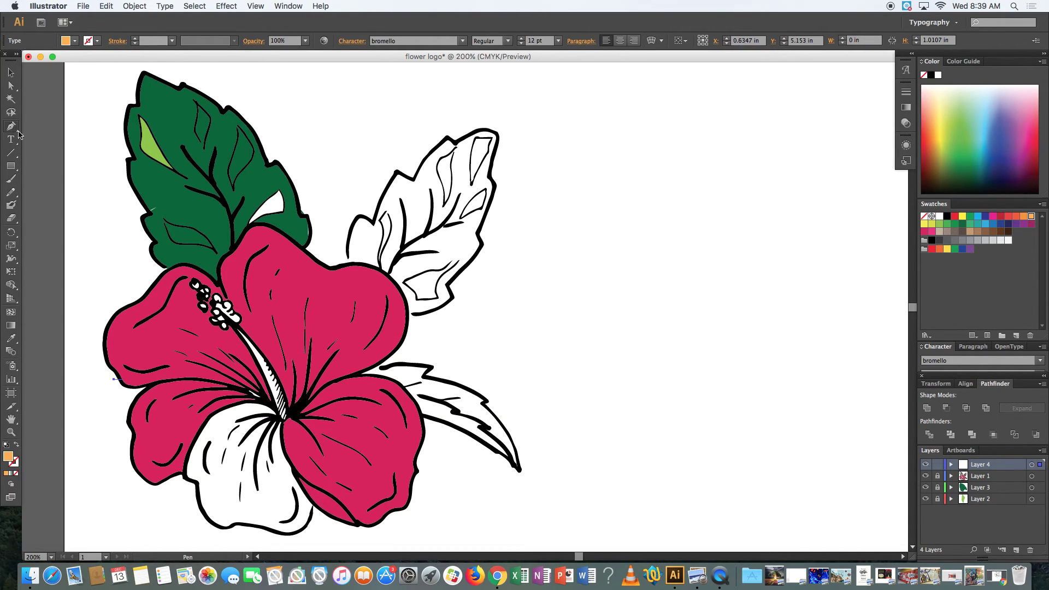
scroll(101, 118, up, 2)
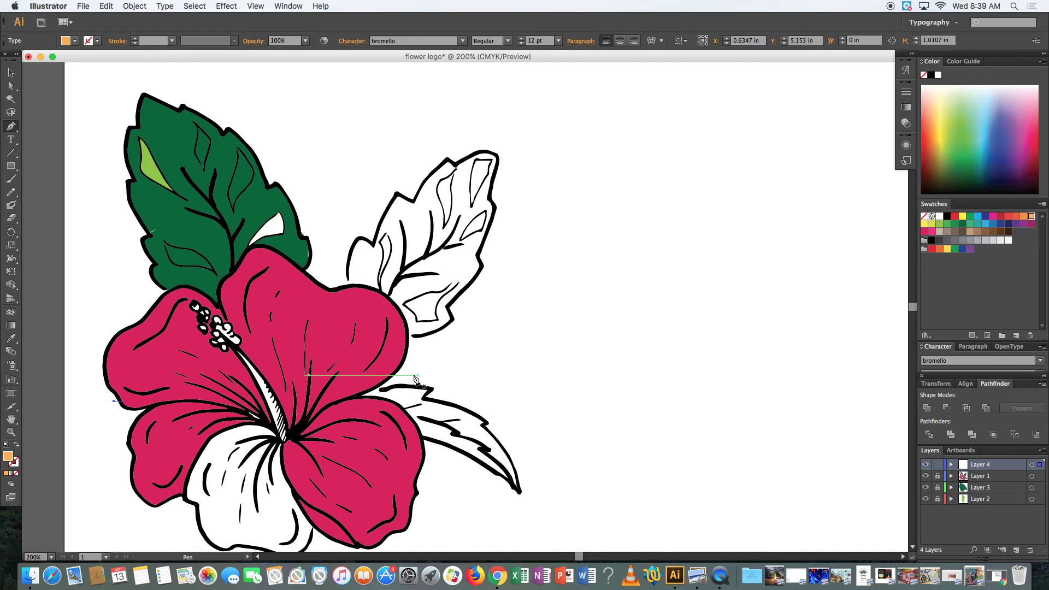
click(312, 392)
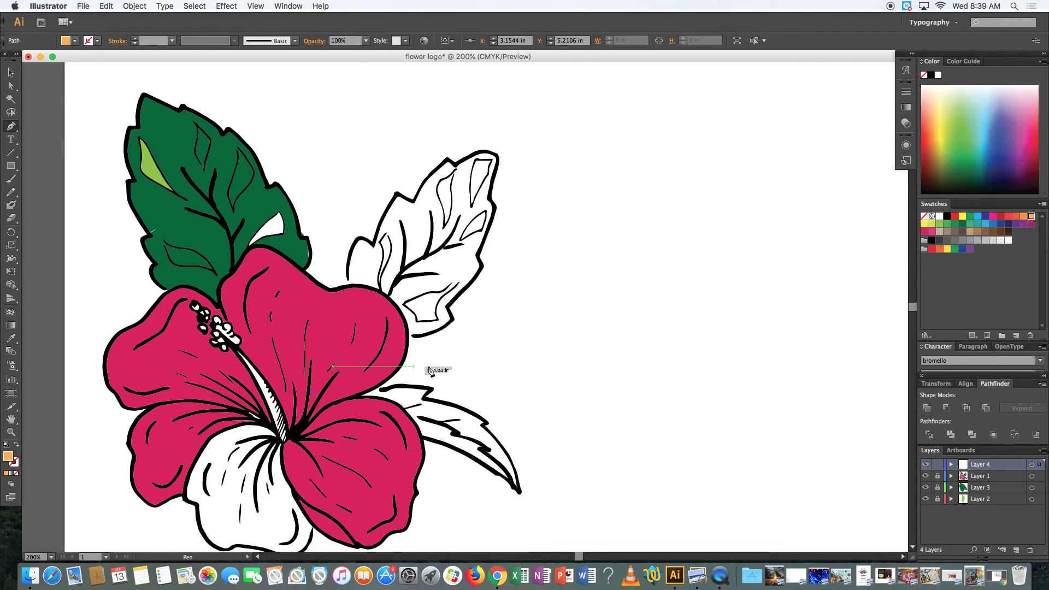
drag(549, 340, 704, 365)
click(548, 340)
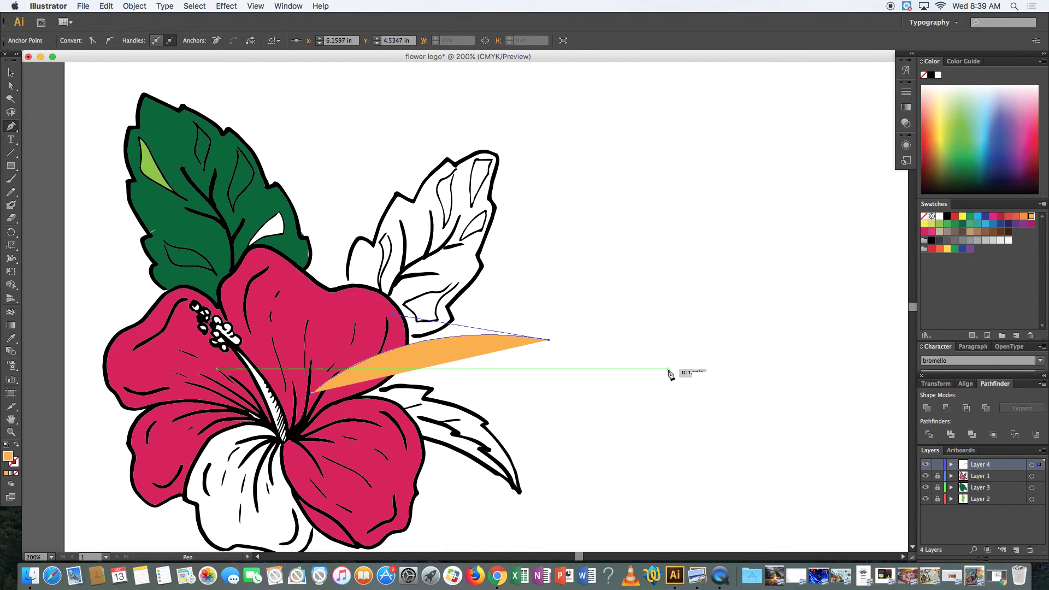
drag(744, 430, 797, 488)
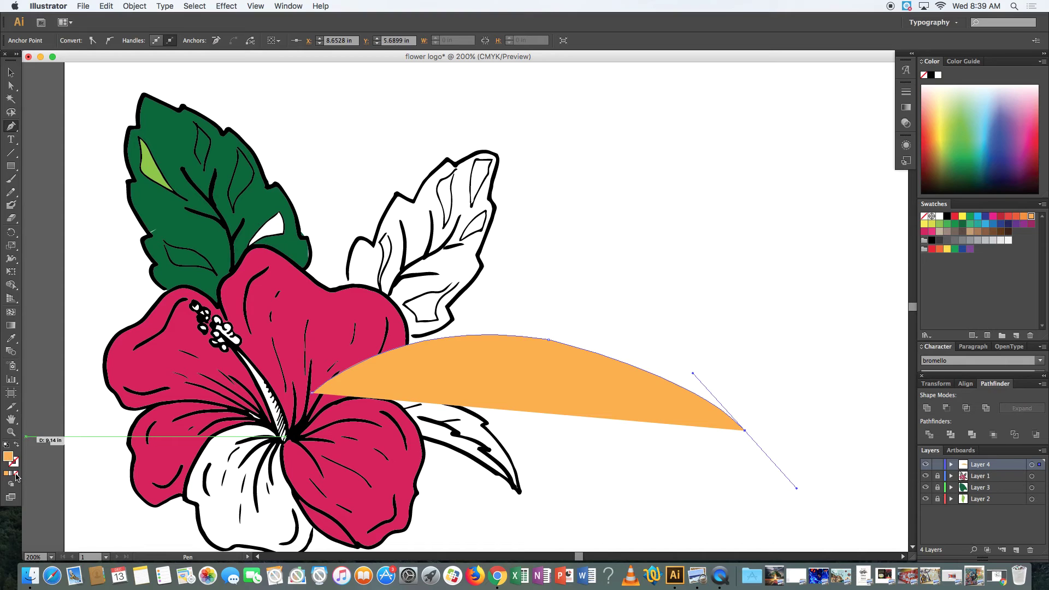
click(16, 475)
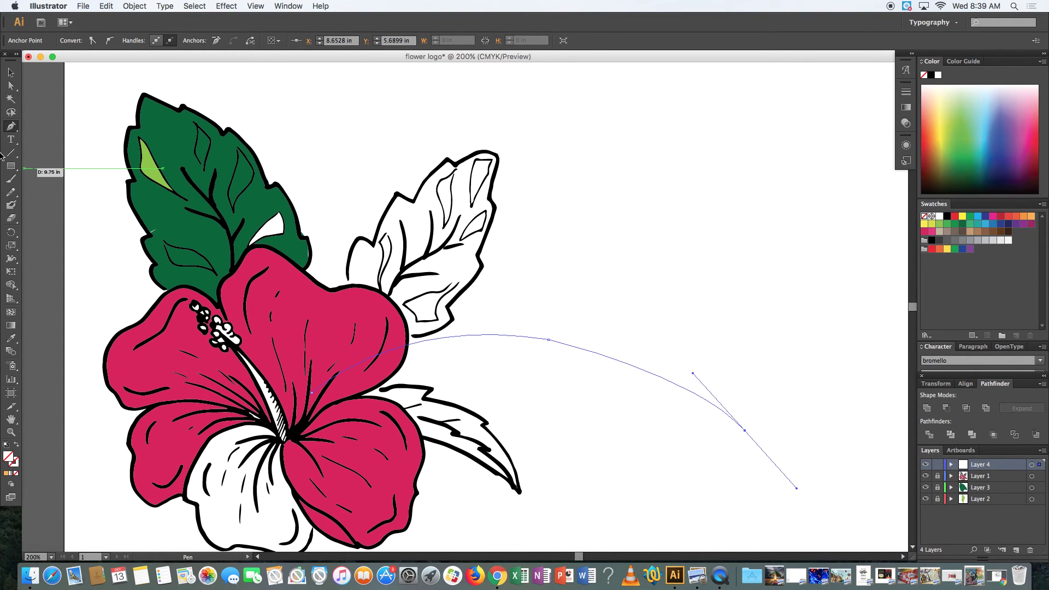
click(10, 139)
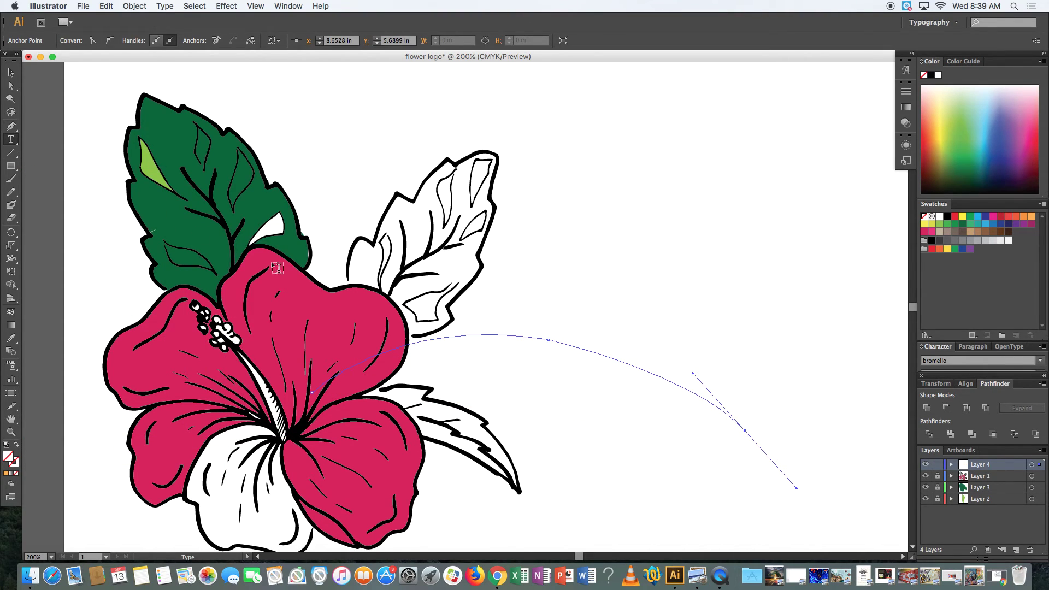
Paste 'Lucy's Luau Restaurant' onto the curved path and set it to 53 pt
click(318, 387)
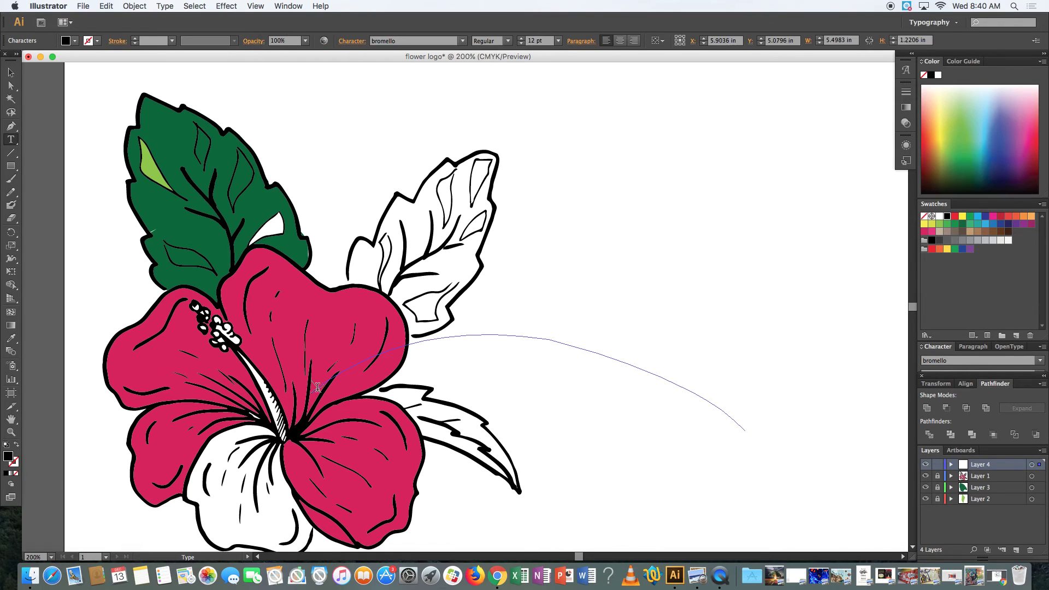
text(Lucy's Luau)
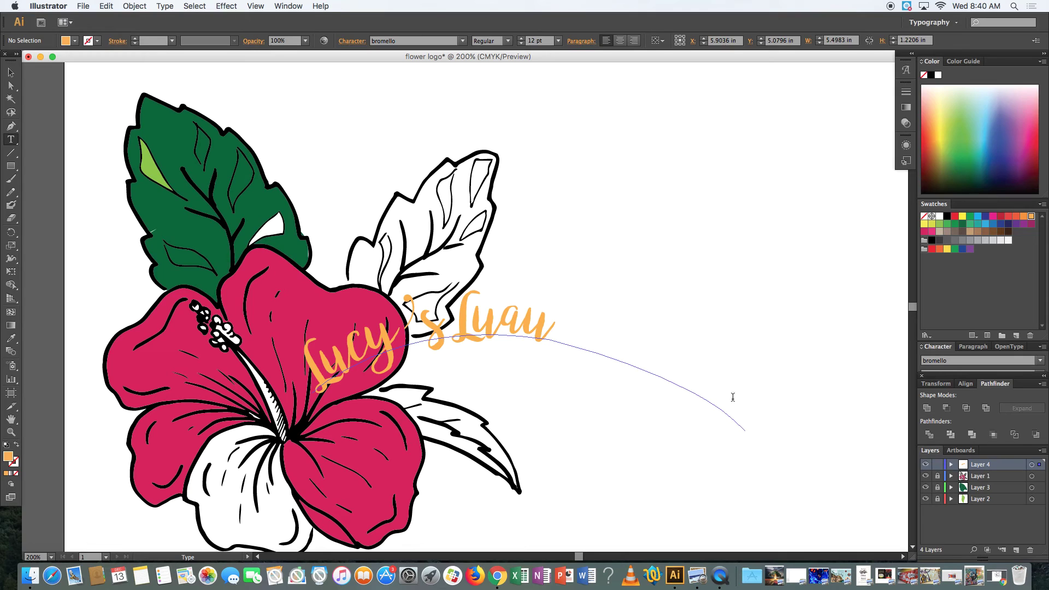
key(cmd+a)
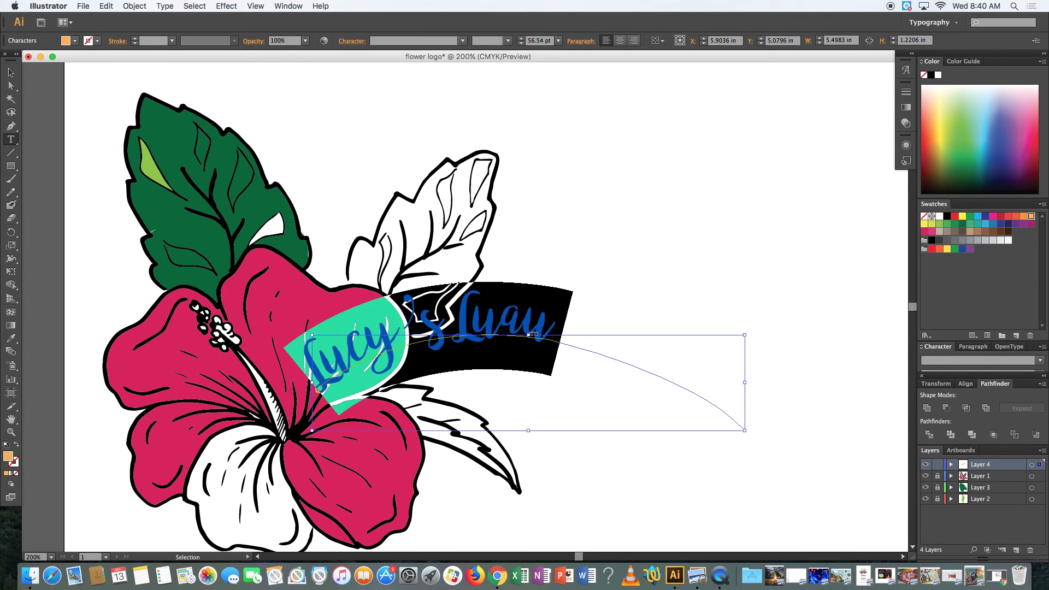
click(546, 43)
text(53)
key(Return)
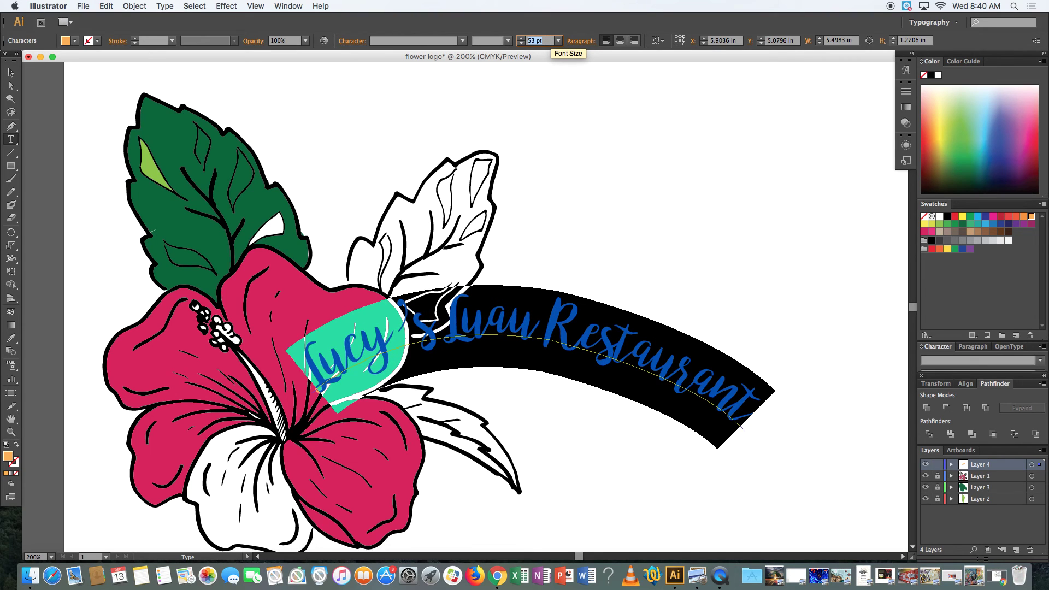
click(601, 111)
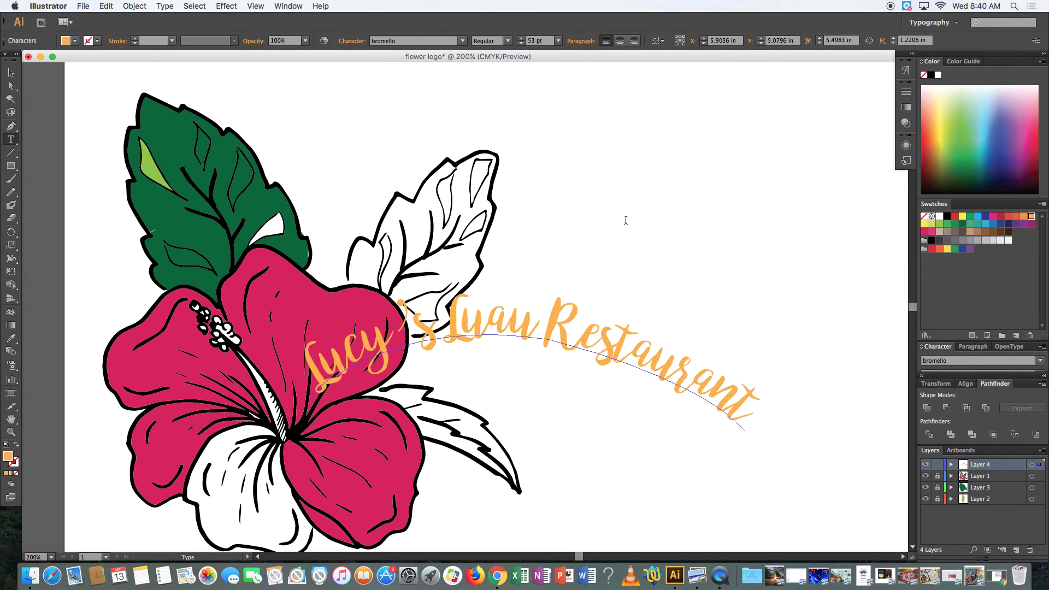
key(Escape)
Move the curved text above the flower and rotate it about 13° clockwise over the leaf
drag(549, 318, 343, 102)
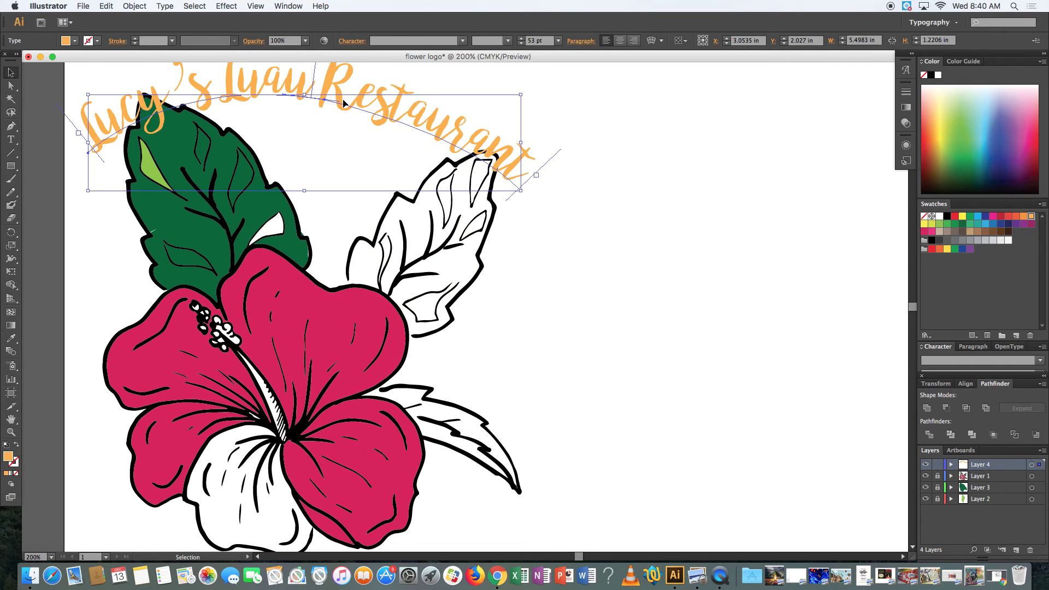
key(super+1)
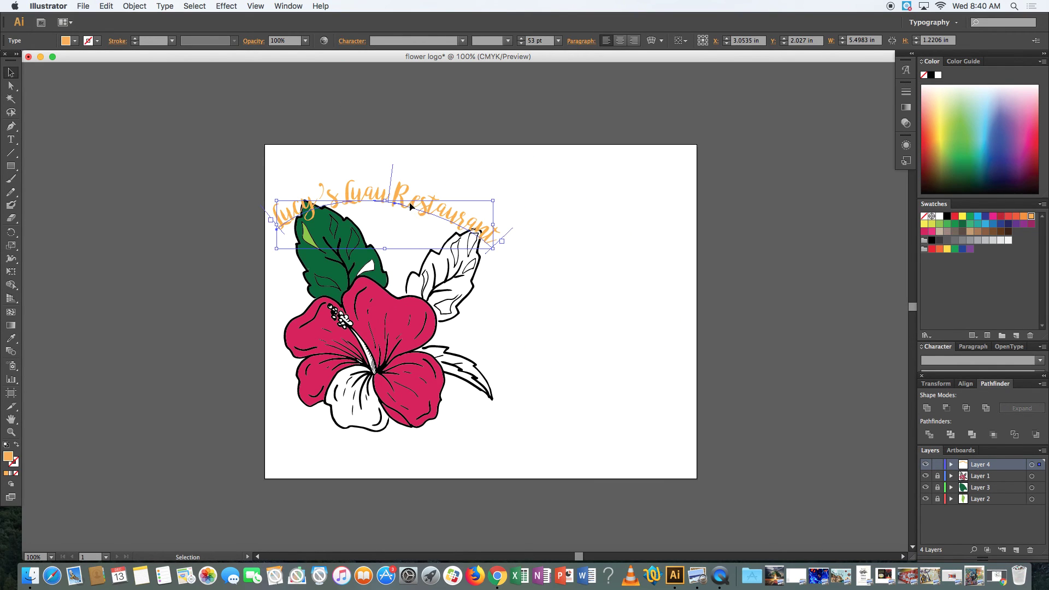
drag(409, 205, 444, 190)
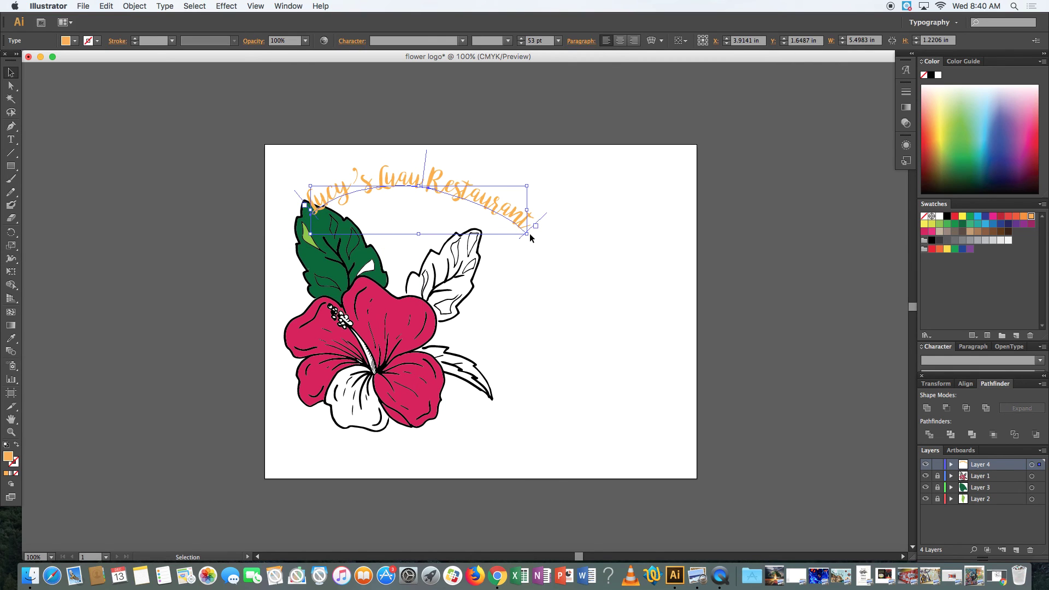
drag(532, 236, 524, 261)
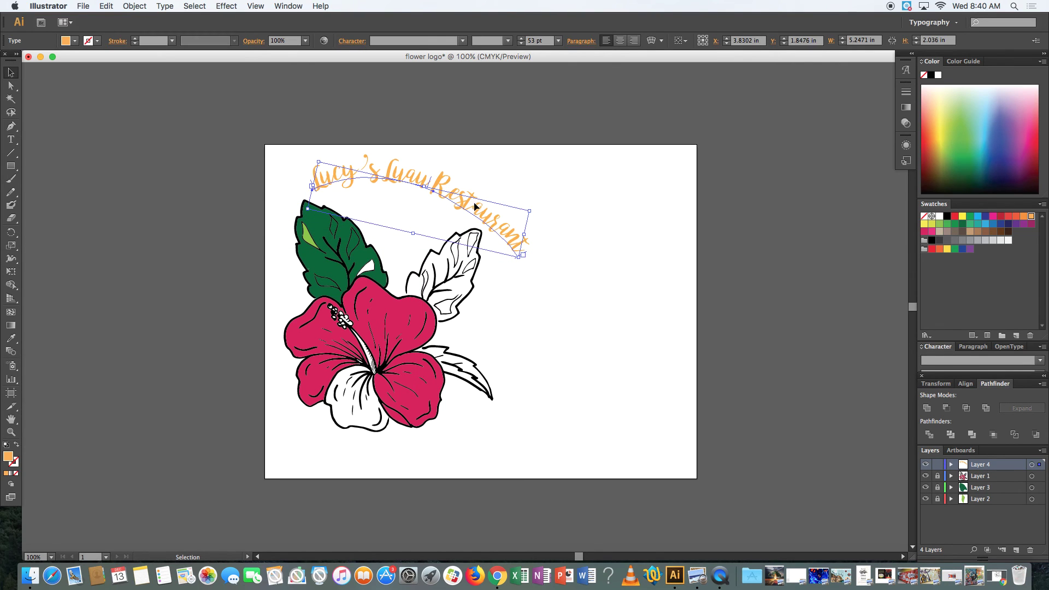
drag(474, 207, 469, 263)
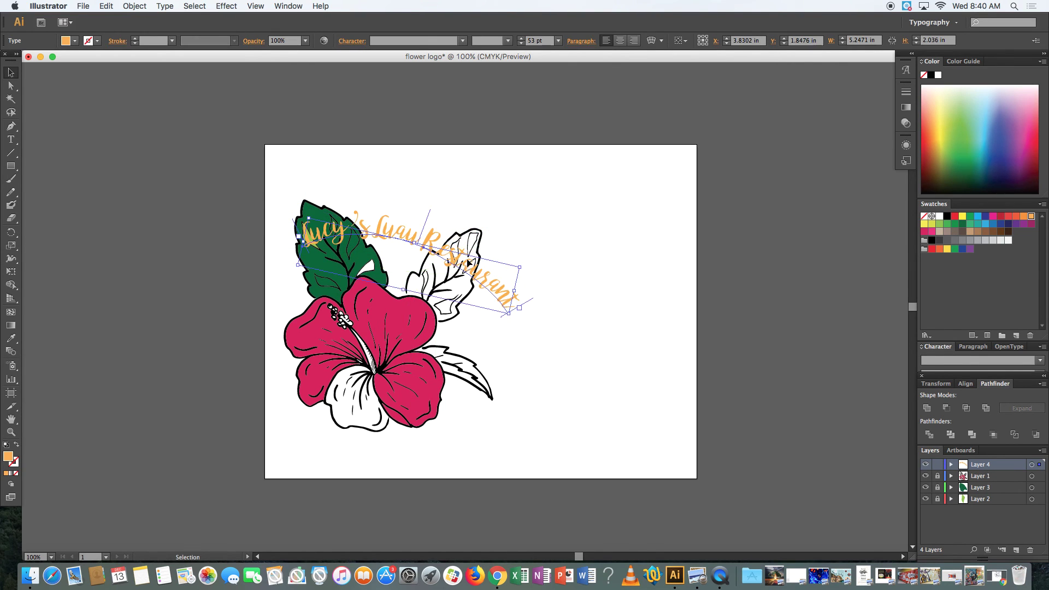
click(174, 281)
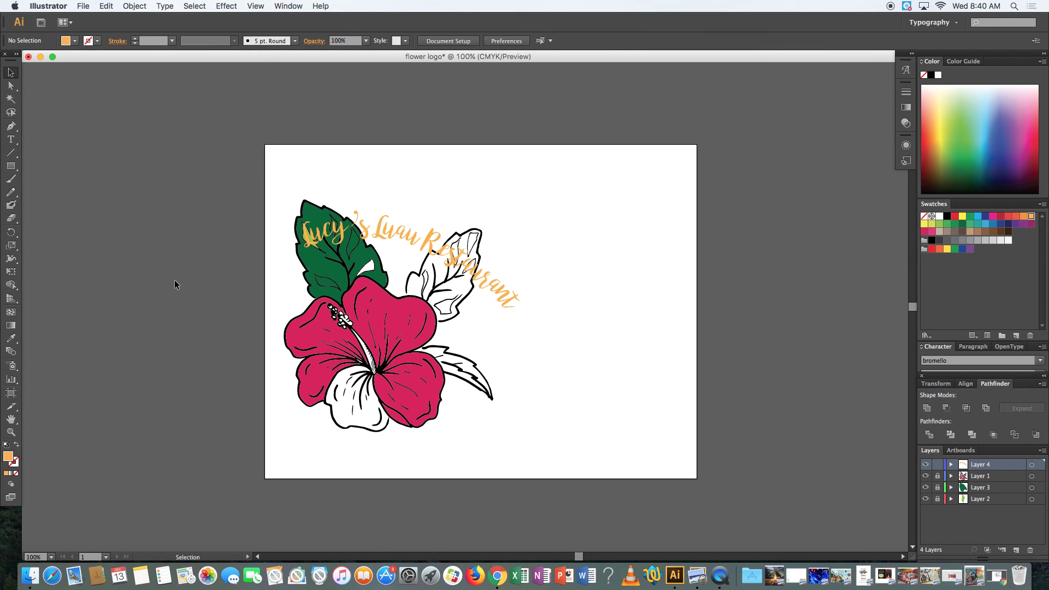